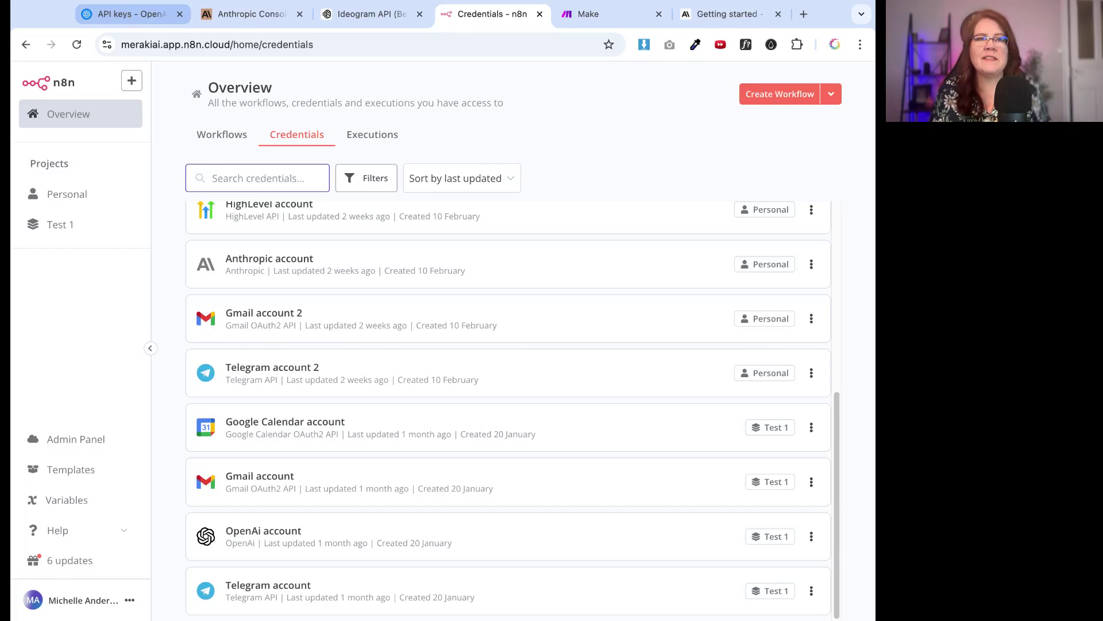
Switch from the n8n Credentials tab to the OpenAI API keys page
{"action": "left_click", "coordinate": [131, 14]}
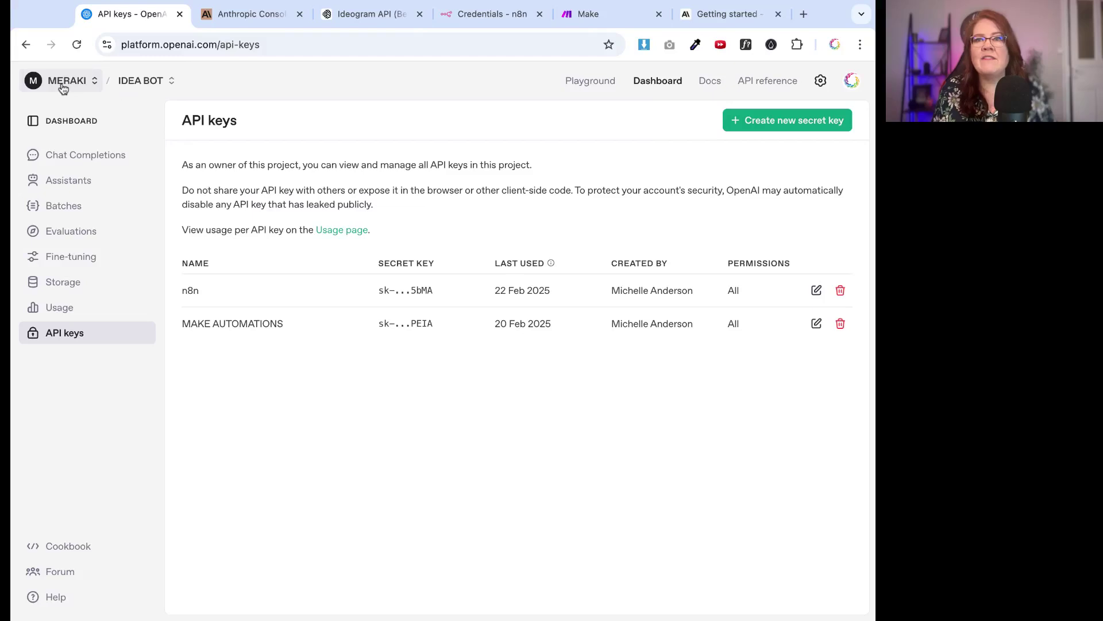
{"action": "left_click", "coordinate": [852, 85]}
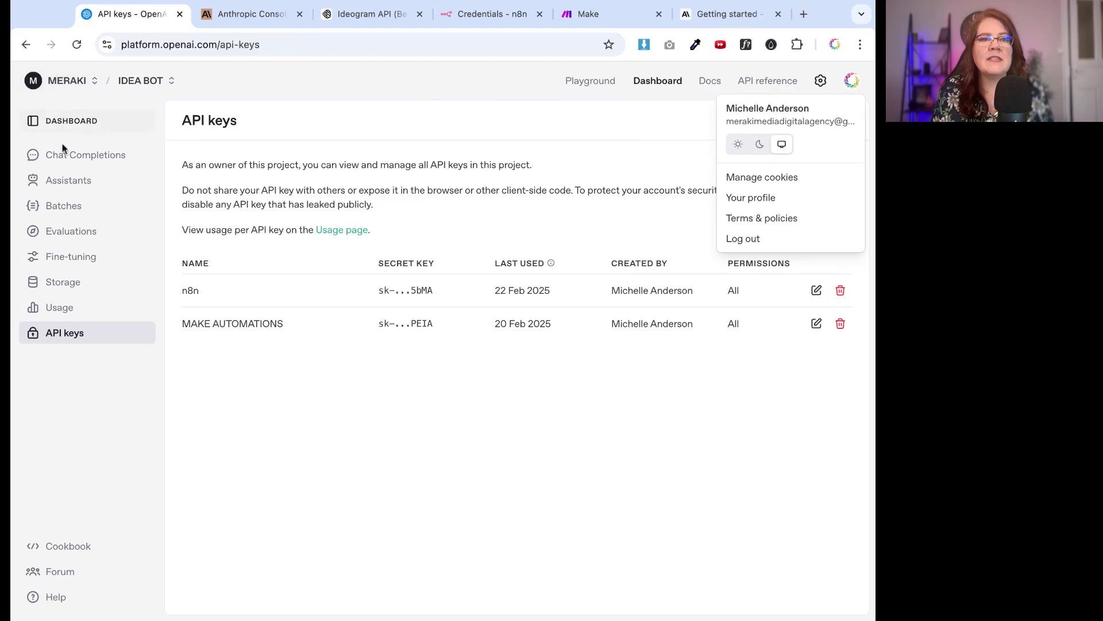
{"action": "left_click", "coordinate": [65, 374]}
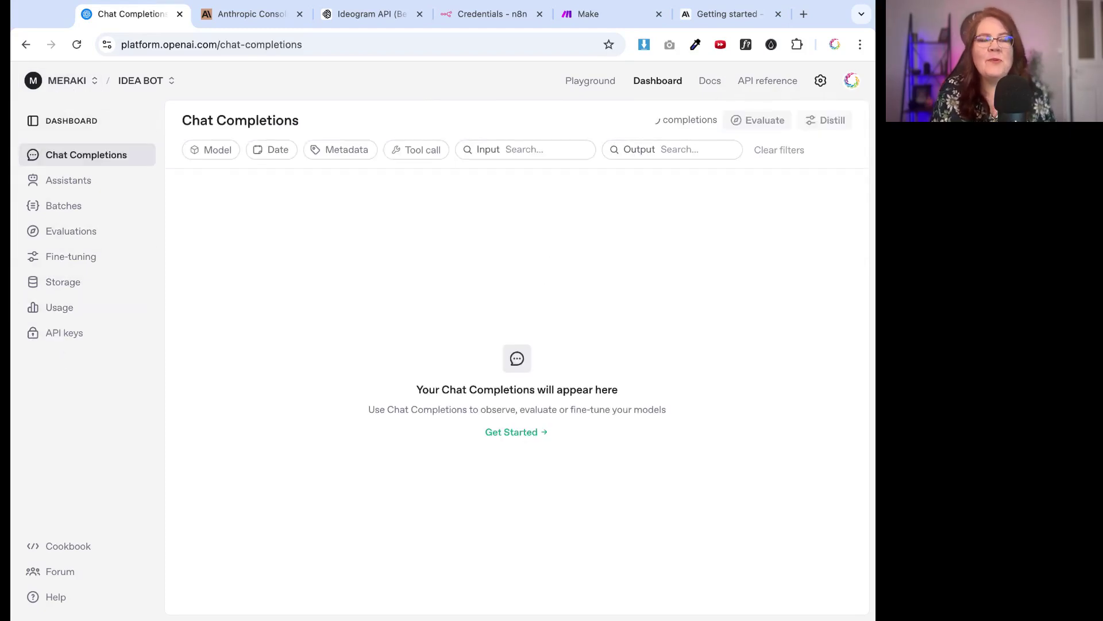
{"action": "left_click", "coordinate": [821, 82]}
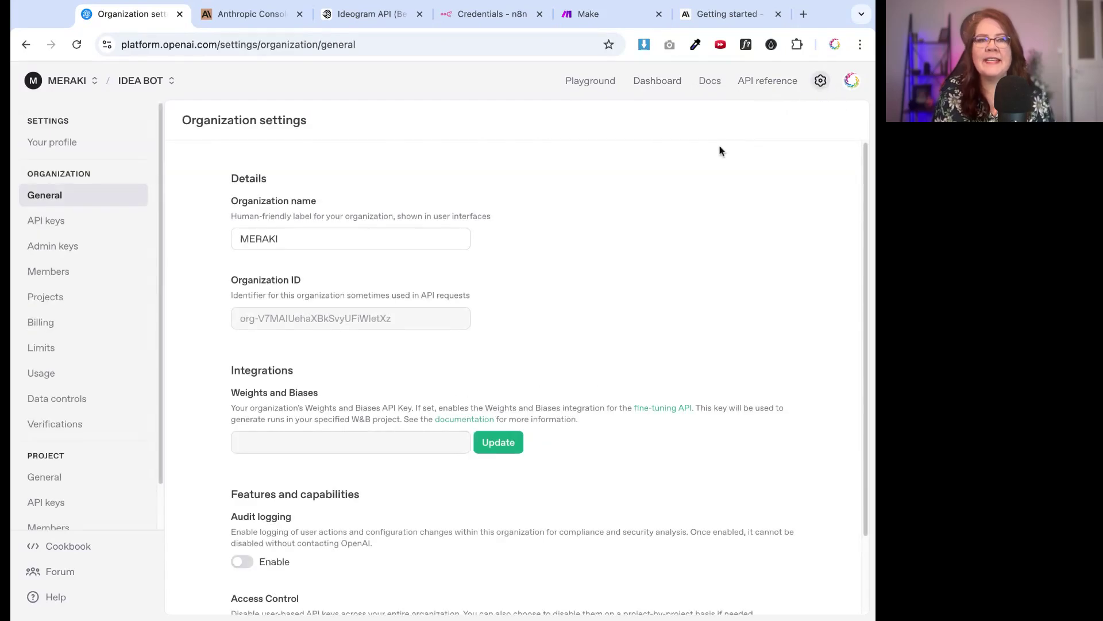
{"action": "left_click", "coordinate": [64, 323]}
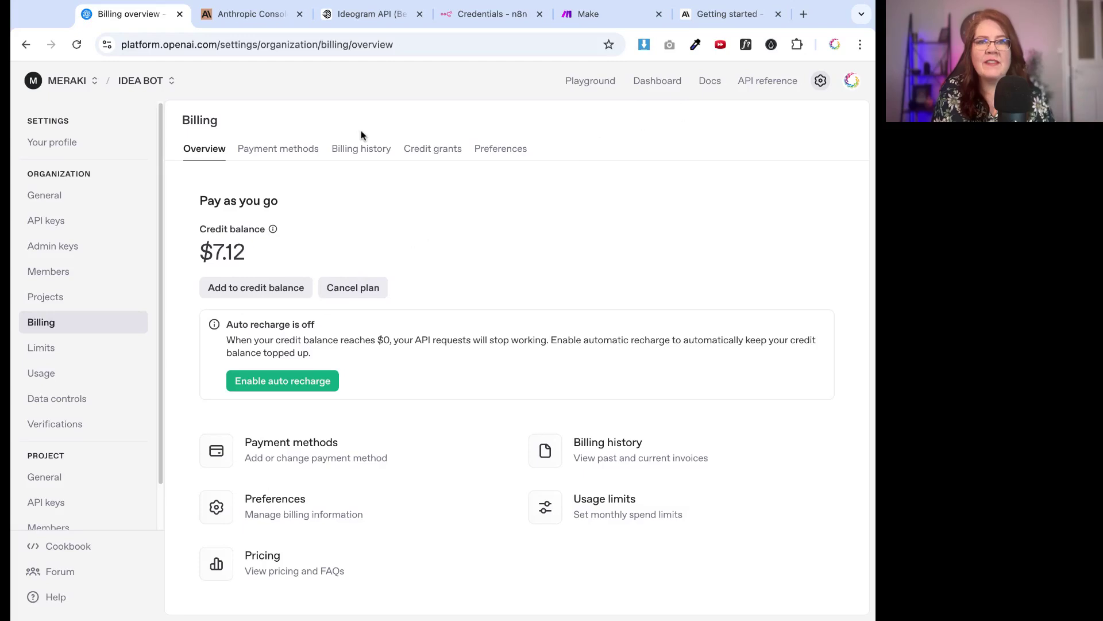
{"action": "left_click", "coordinate": [651, 80]}
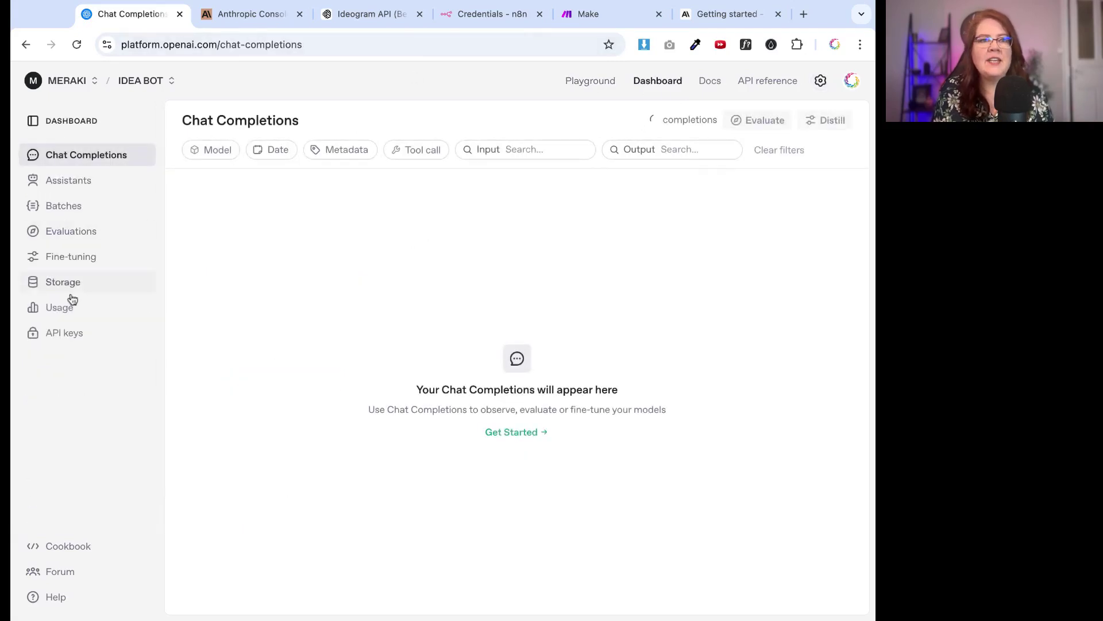
{"action": "left_click", "coordinate": [61, 334]}
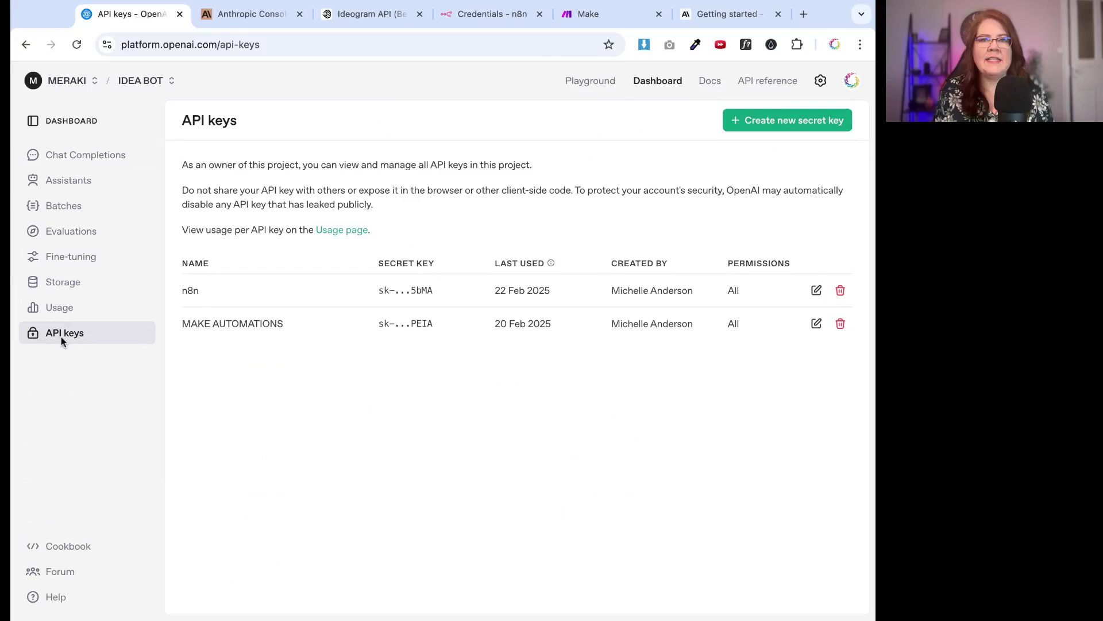
Create an OpenAI secret key named 'test' in the IDEA BOT project and copy its value
{"action": "left_click", "coordinate": [773, 127]}
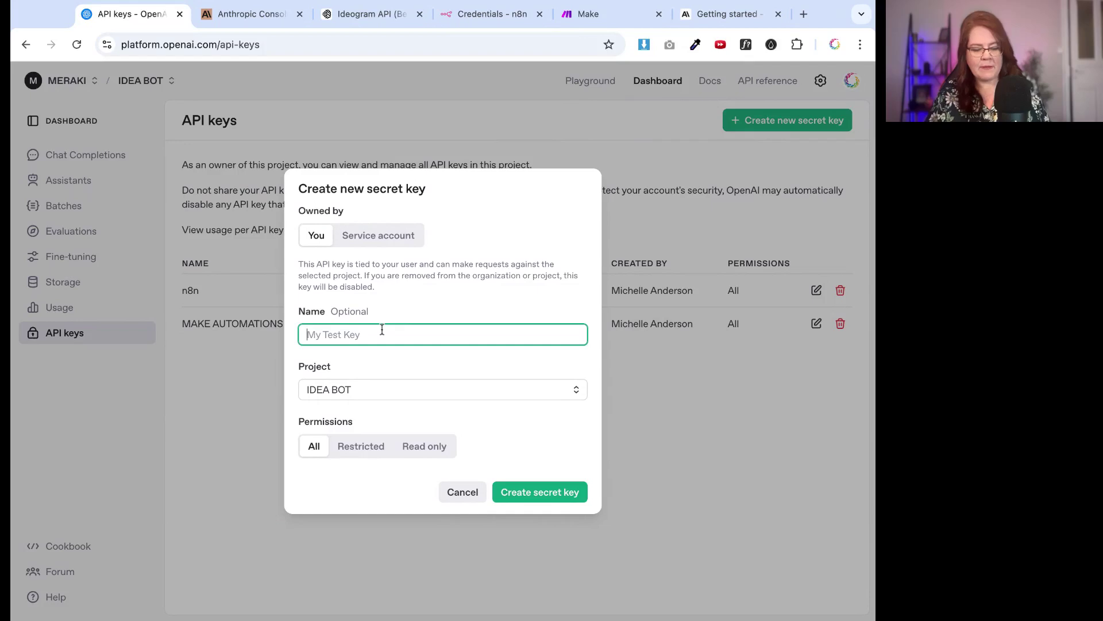
{"action": "type", "text": "test"}
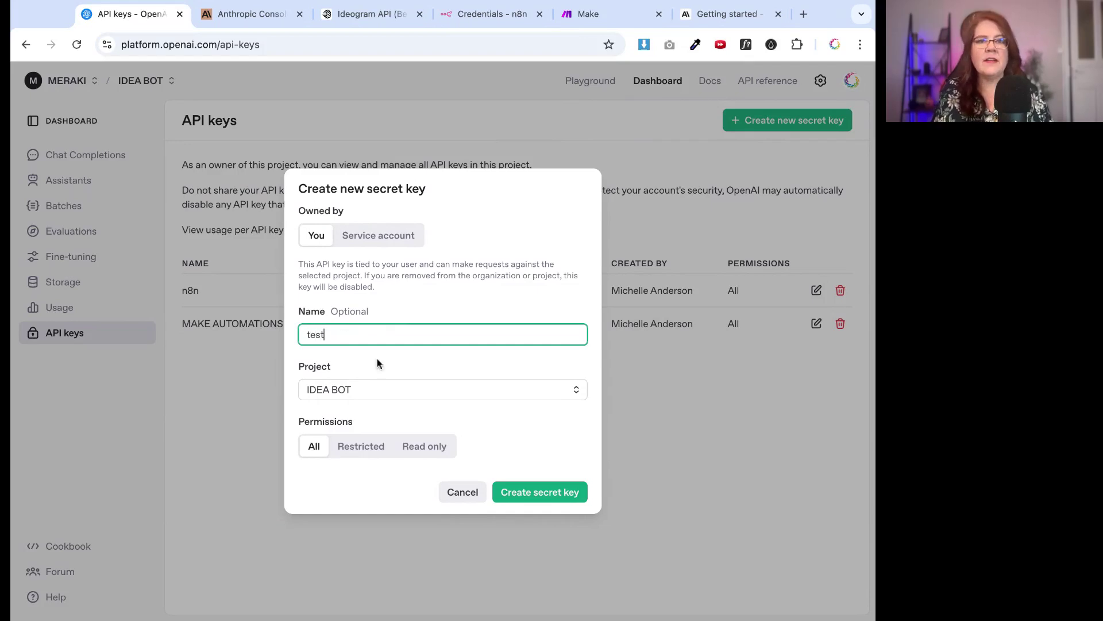
{"action": "left_click", "coordinate": [385, 396]}
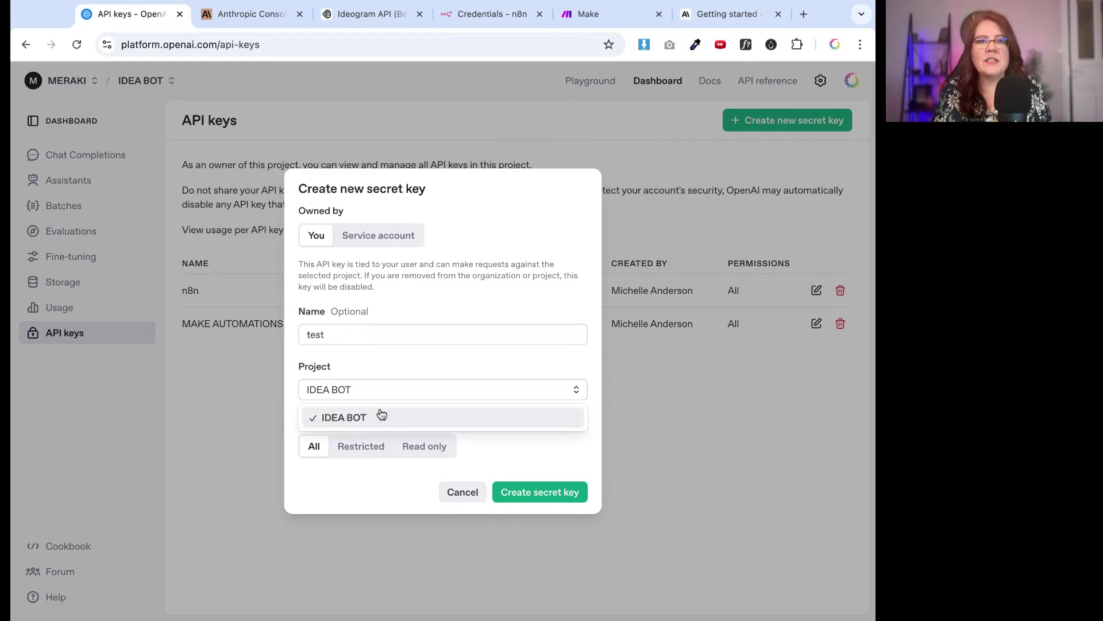
{"action": "left_click", "coordinate": [381, 416]}
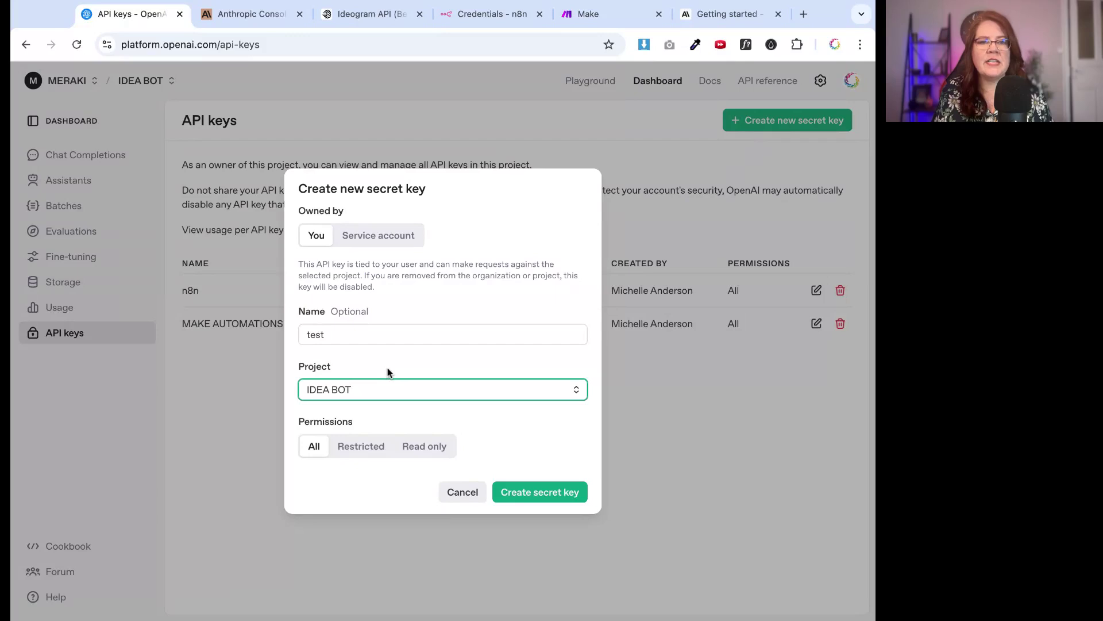
{"action": "left_click", "coordinate": [532, 498]}
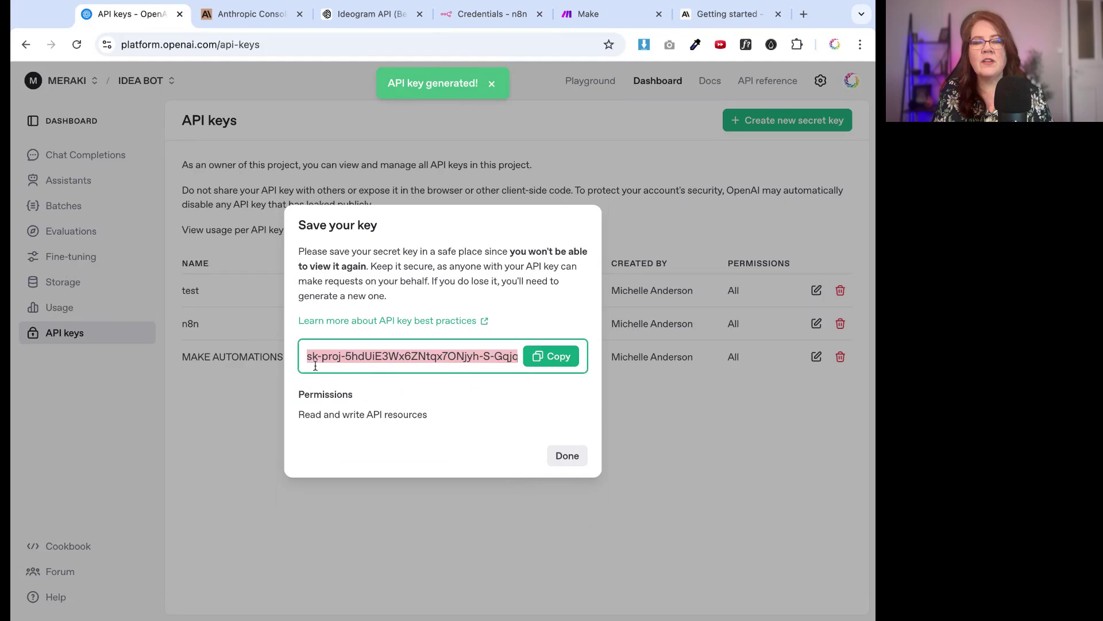
{"action": "left_click", "coordinate": [536, 358]}
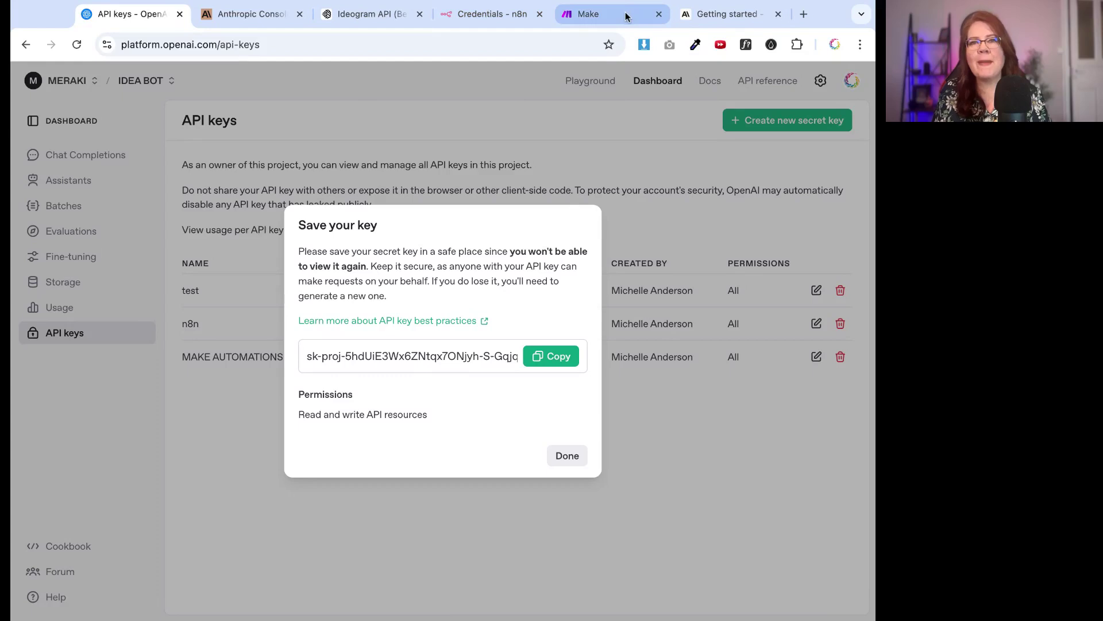
Start a new Make scenario with OpenAI as the module's app
{"action": "left_click", "coordinate": [578, 15]}
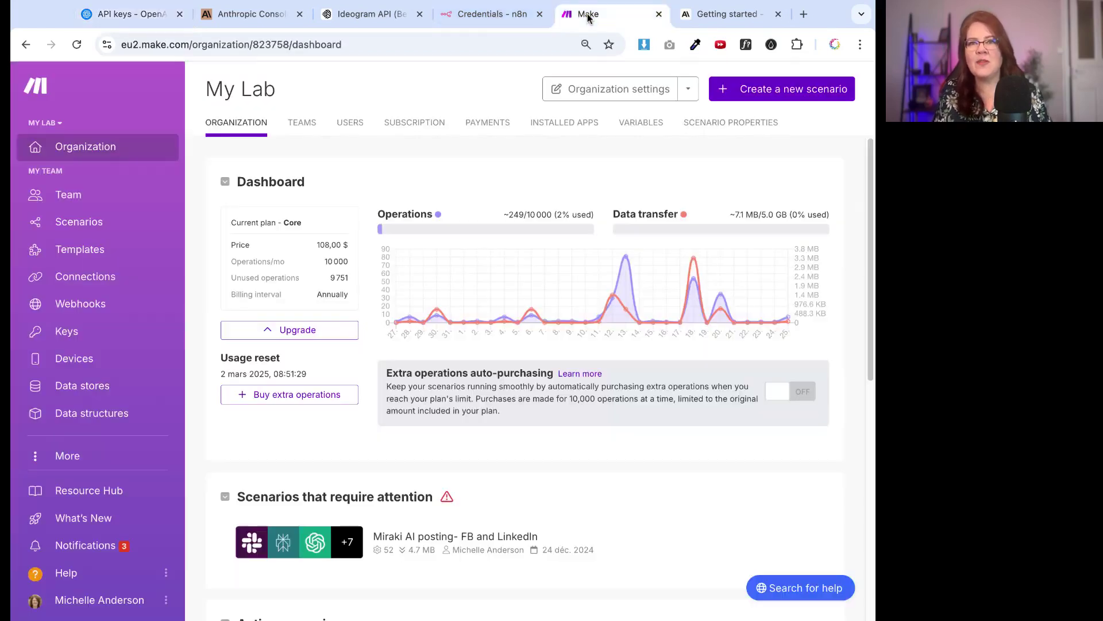
{"action": "left_click", "coordinate": [738, 99]}
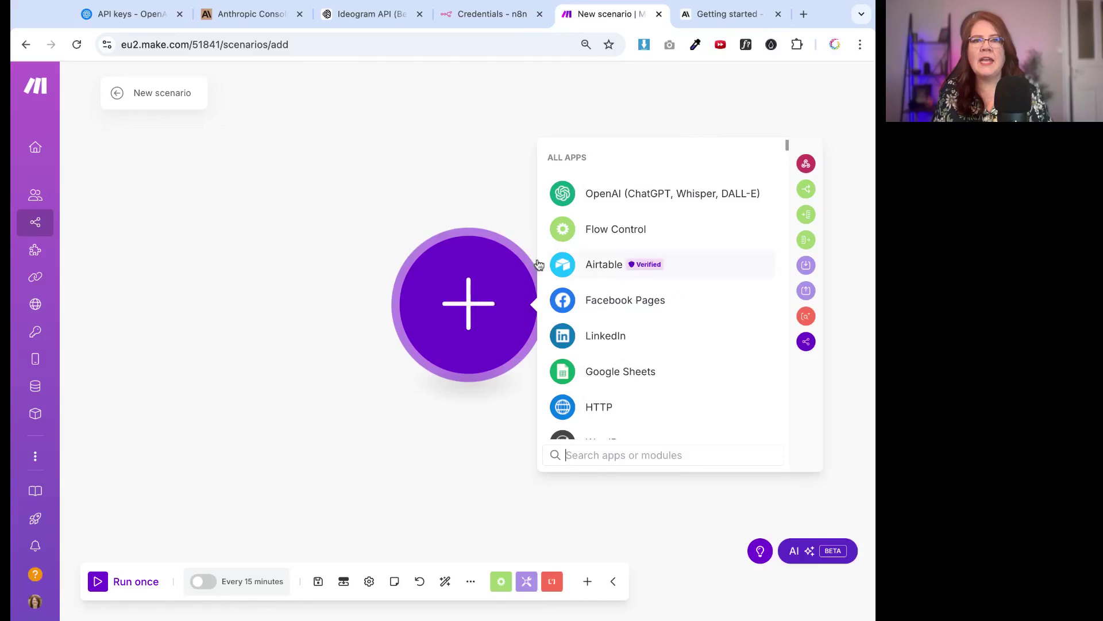
{"action": "left_click", "coordinate": [586, 192]}
{"action": "scroll", "coordinate": [633, 316], "scroll_direction": "down", "scroll_amount": 1}
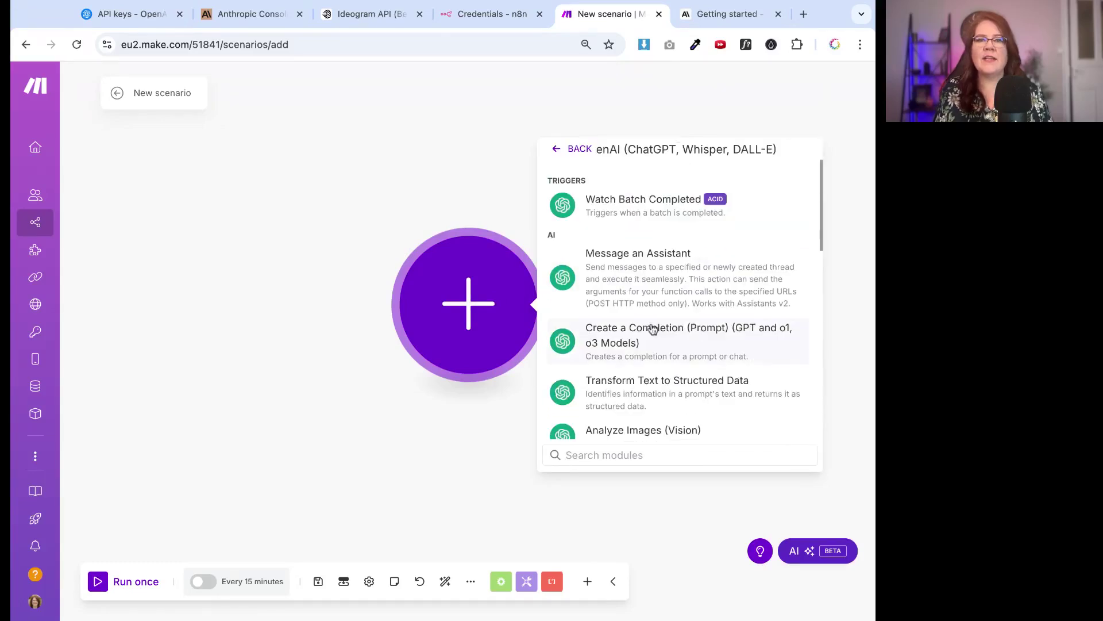
Add the Create a Completion module, then open and close a new OpenAI connection form
{"action": "left_click", "coordinate": [684, 340]}
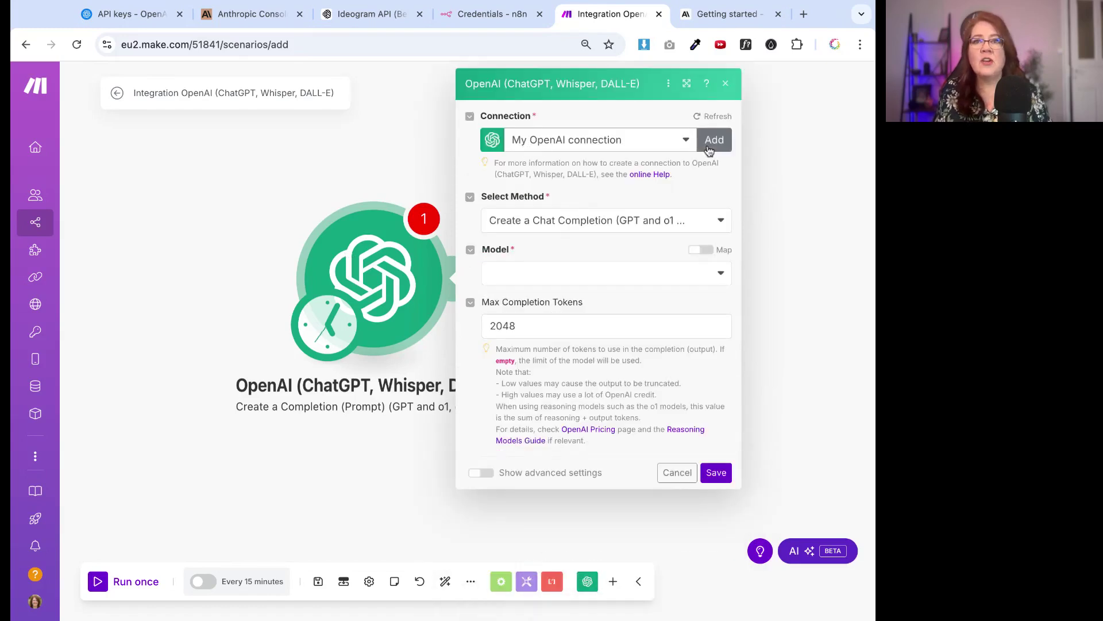
{"action": "left_click", "coordinate": [713, 141]}
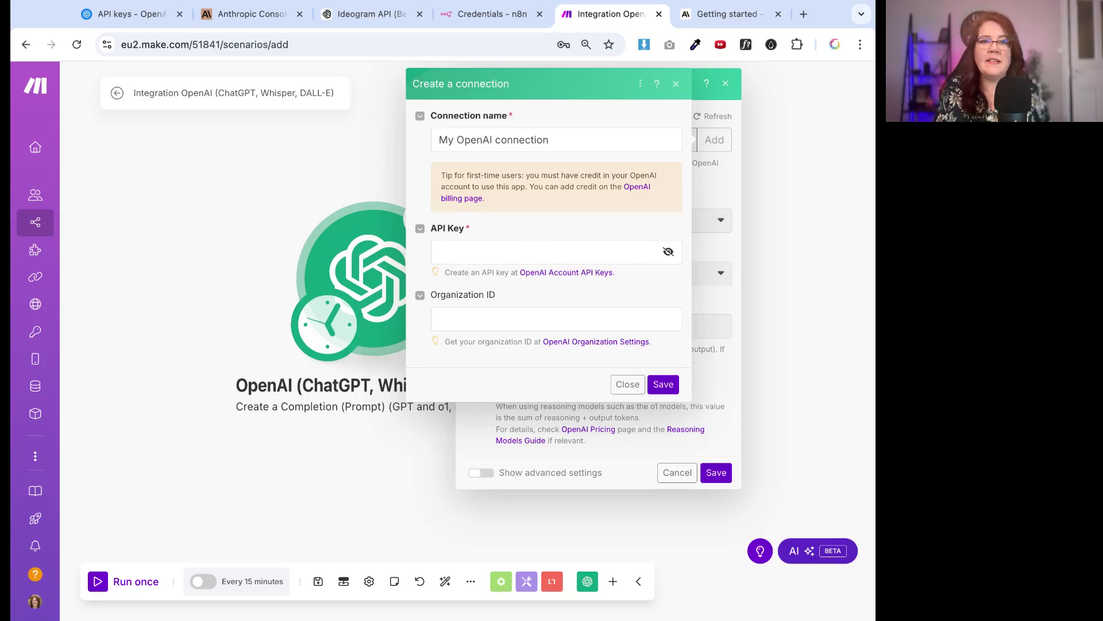
{"action": "left_click", "coordinate": [676, 84]}
Create a new n8n workflow whose first step is an OpenAI Create an assistant node
{"action": "left_click", "coordinate": [726, 83]}
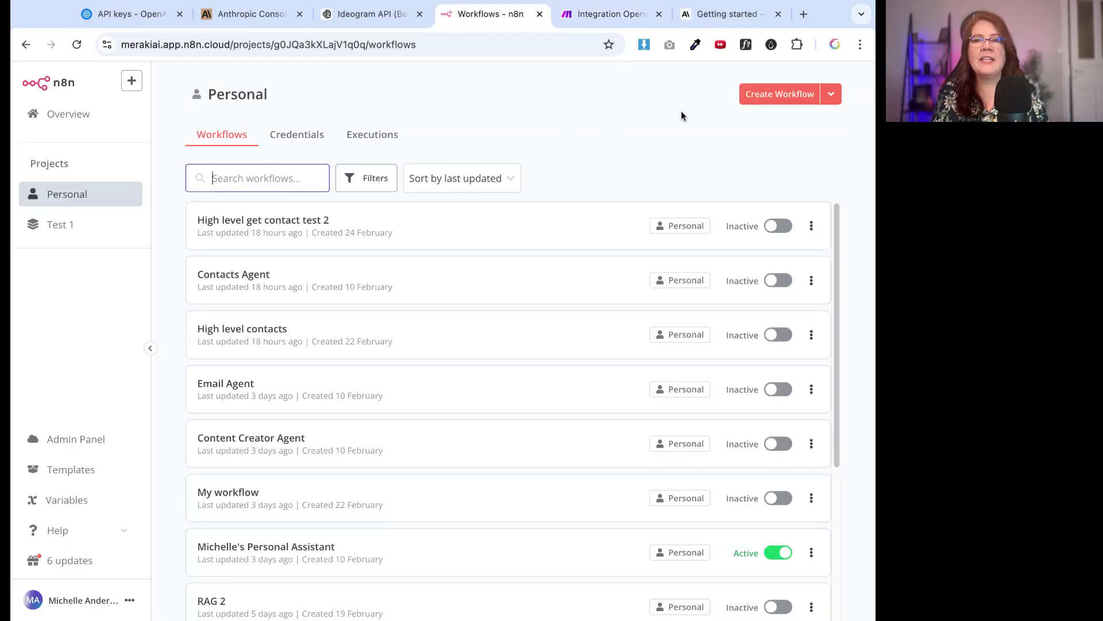
{"action": "left_click", "coordinate": [311, 144]}
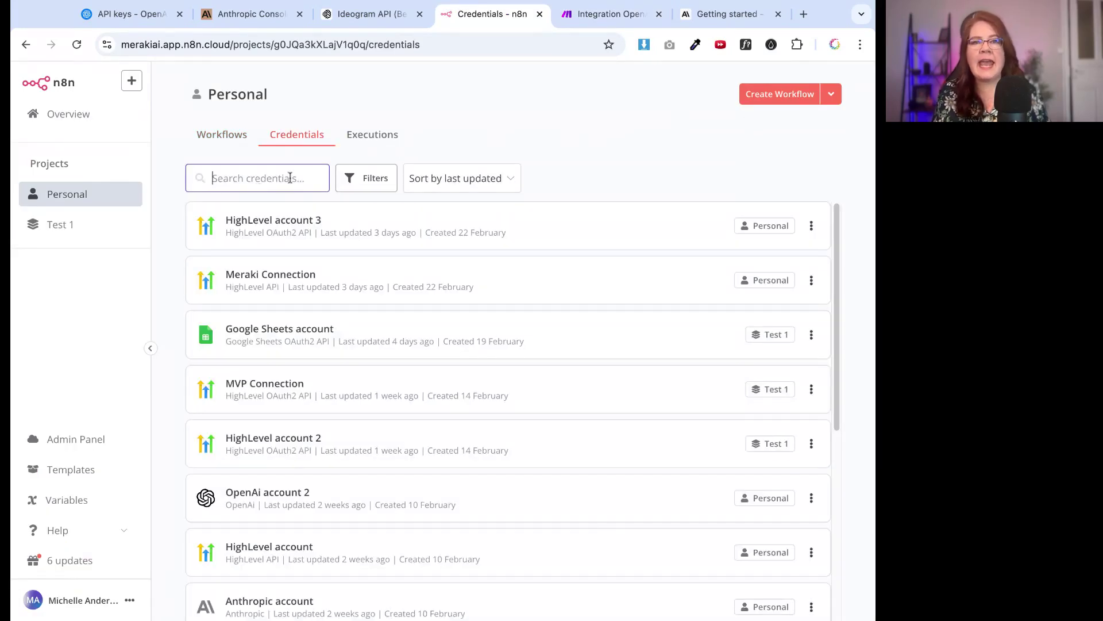
{"action": "left_click", "coordinate": [772, 102]}
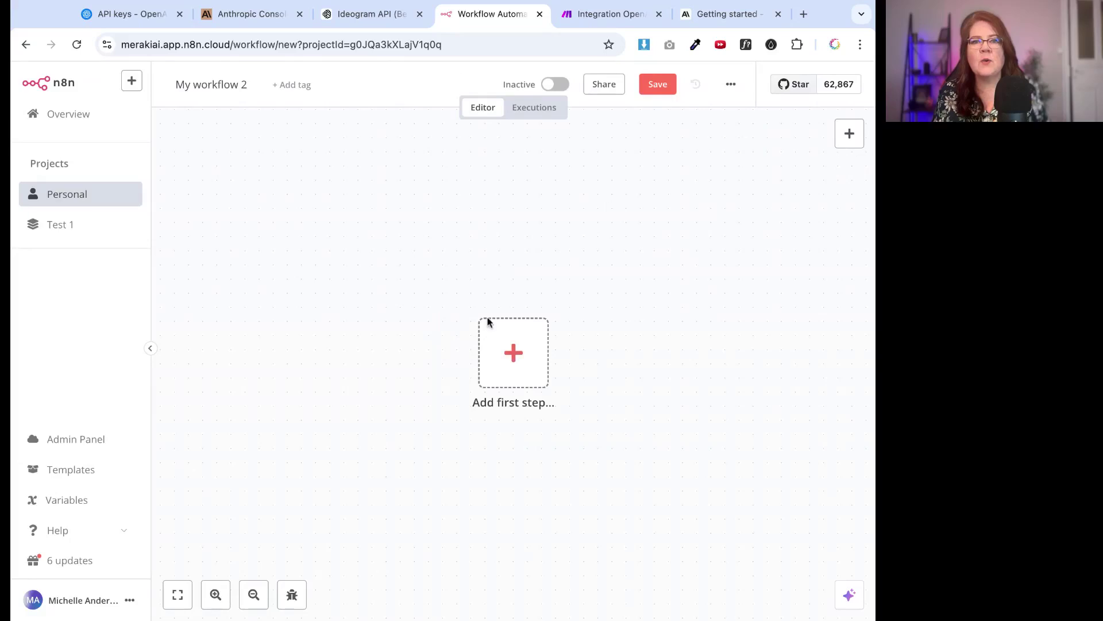
{"action": "left_click", "coordinate": [366, 284]}
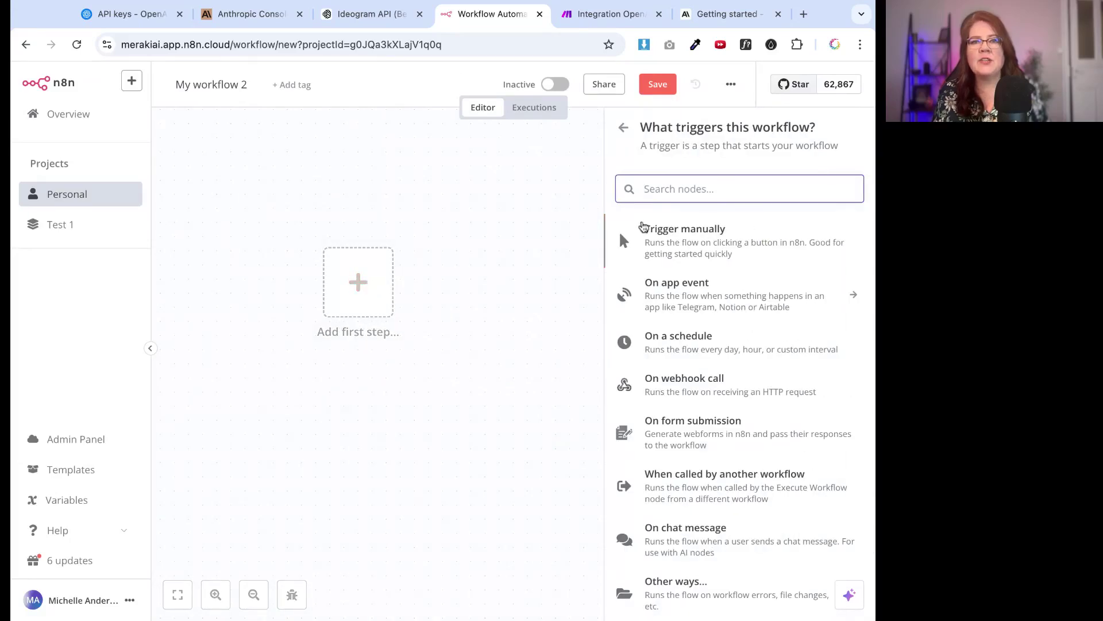
{"action": "type", "text": "op"}
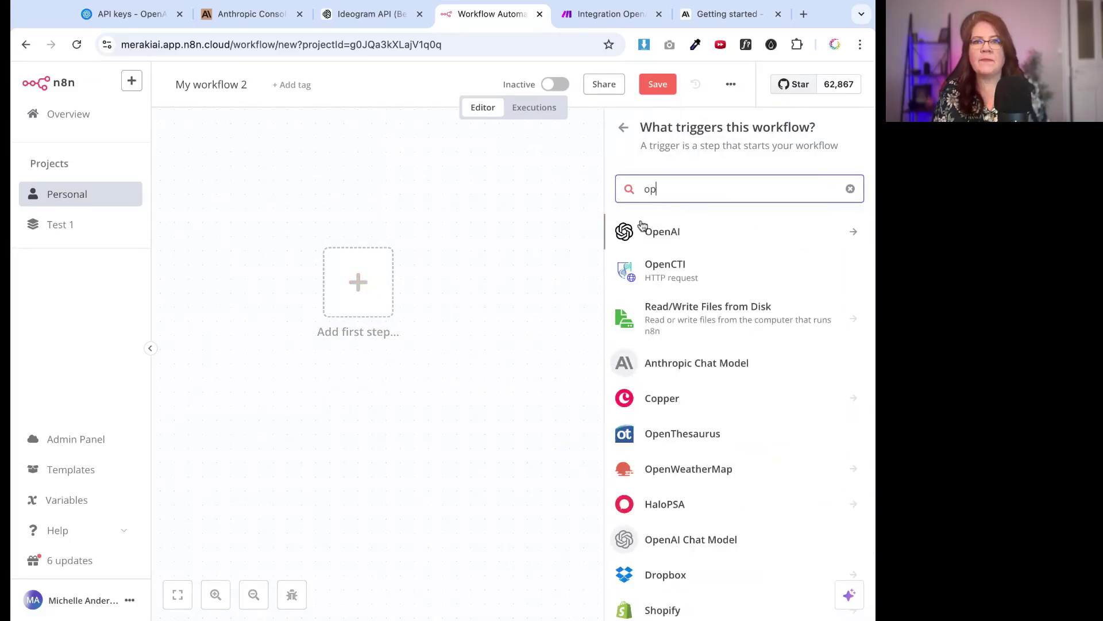
{"action": "left_click", "coordinate": [666, 238]}
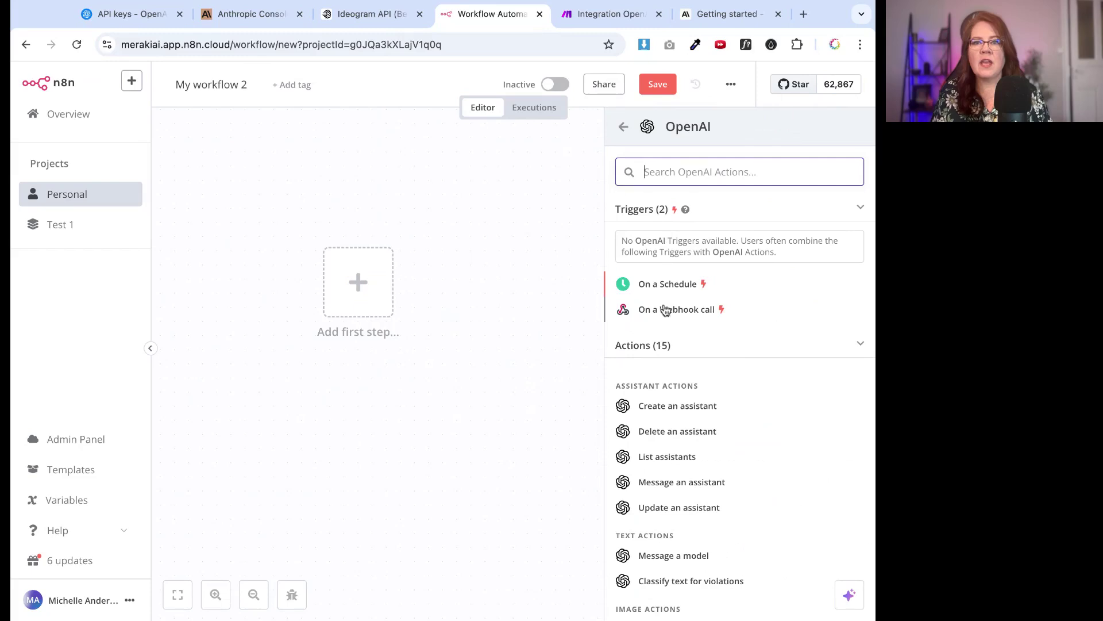
{"action": "left_click", "coordinate": [660, 405]}
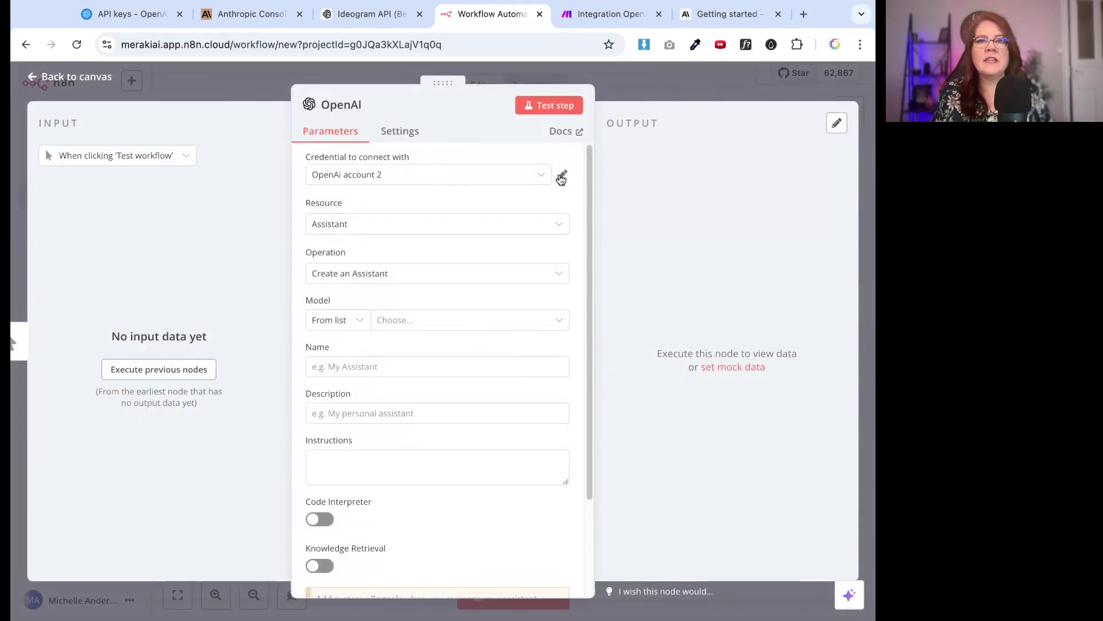
Start a new OpenAI credential for the node, then go to the Anthropic Console
{"action": "left_click", "coordinate": [536, 176]}
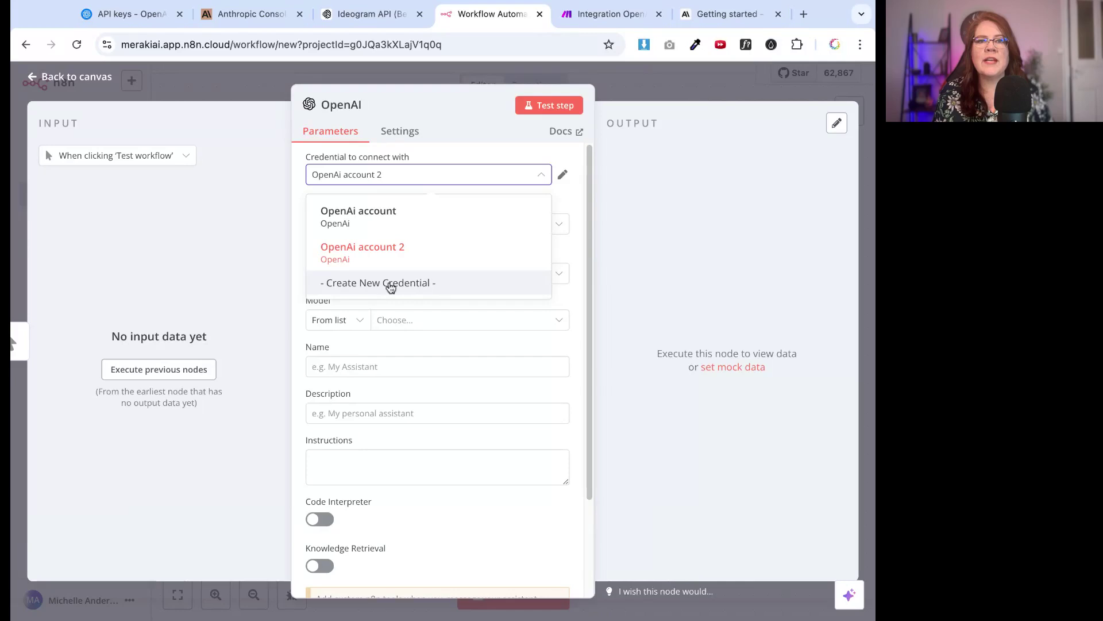
{"action": "left_click", "coordinate": [396, 283]}
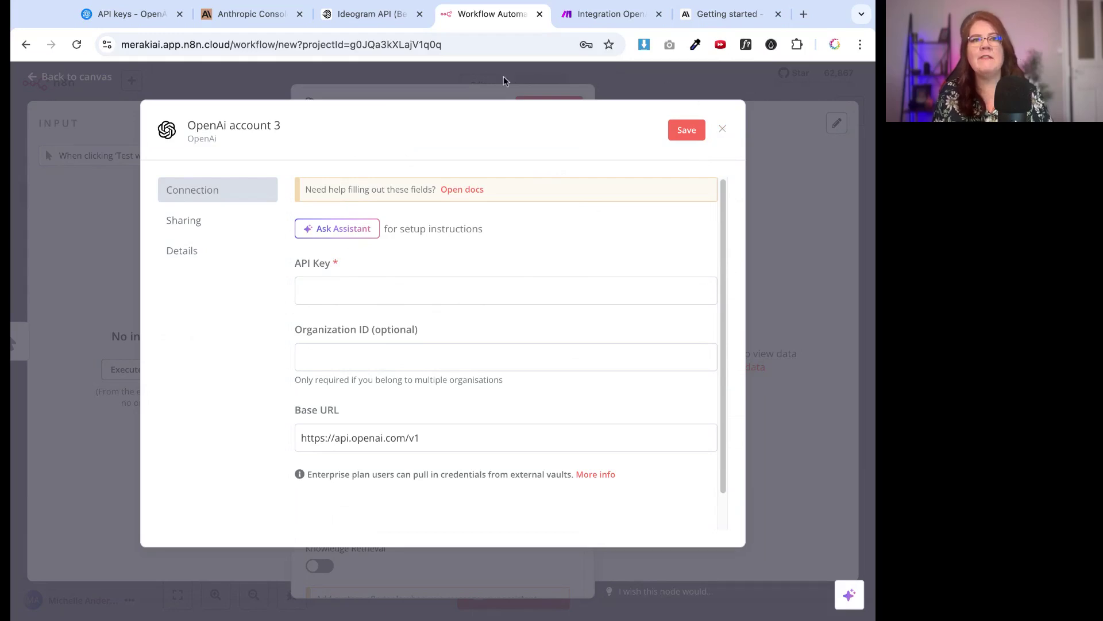
{"action": "left_click", "coordinate": [252, 15]}
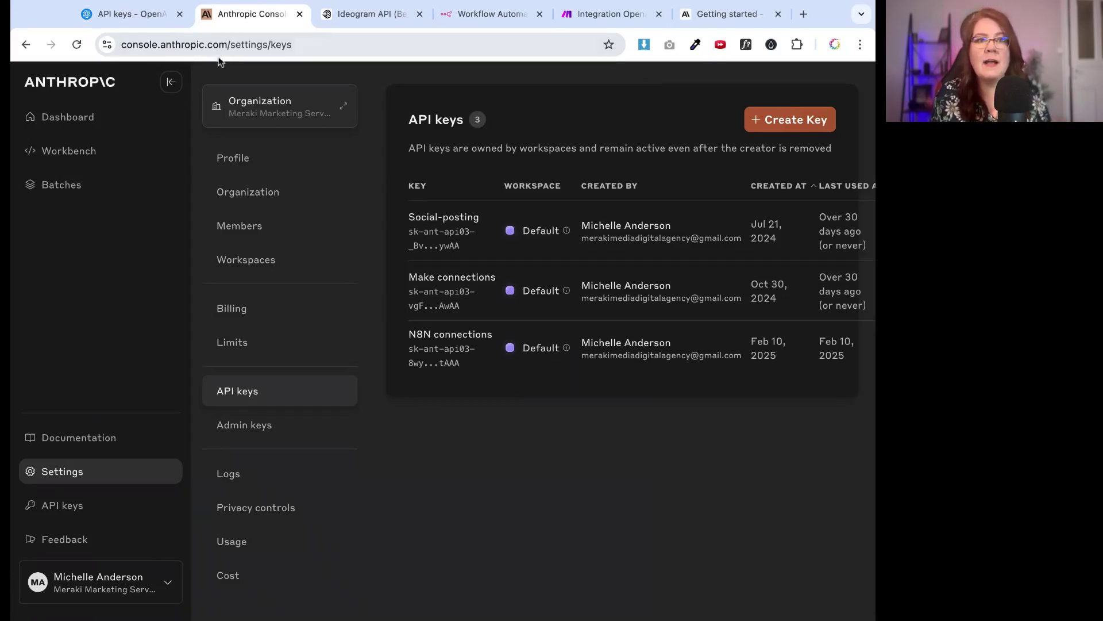
Look over the Anthropic organization settings and billing, then reach the API keys list
{"action": "left_click", "coordinate": [78, 119]}
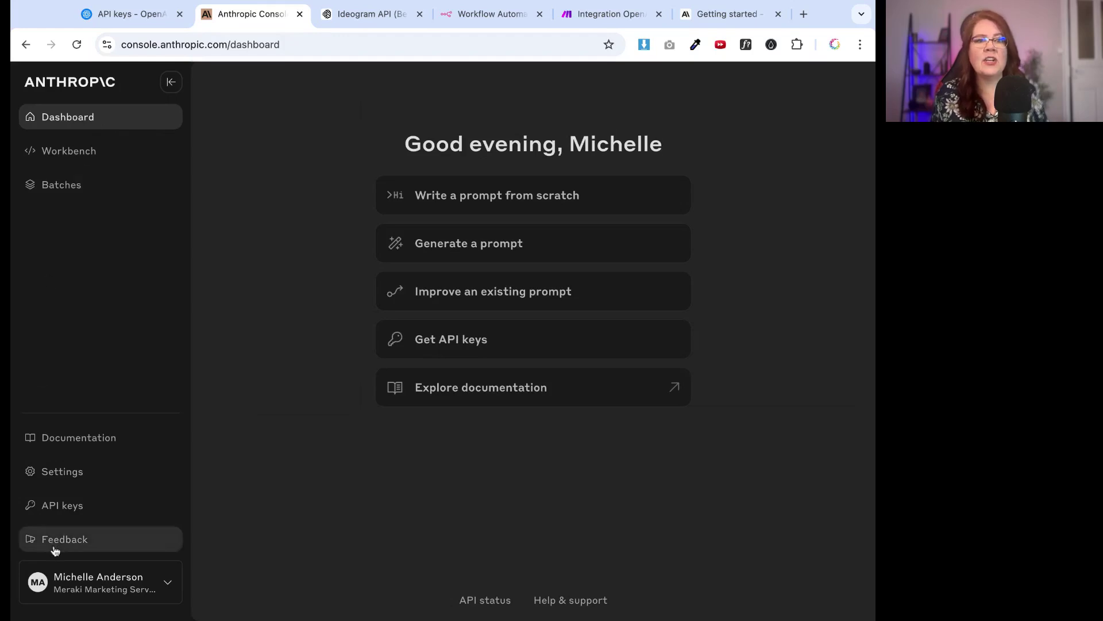
{"action": "left_click", "coordinate": [64, 574]}
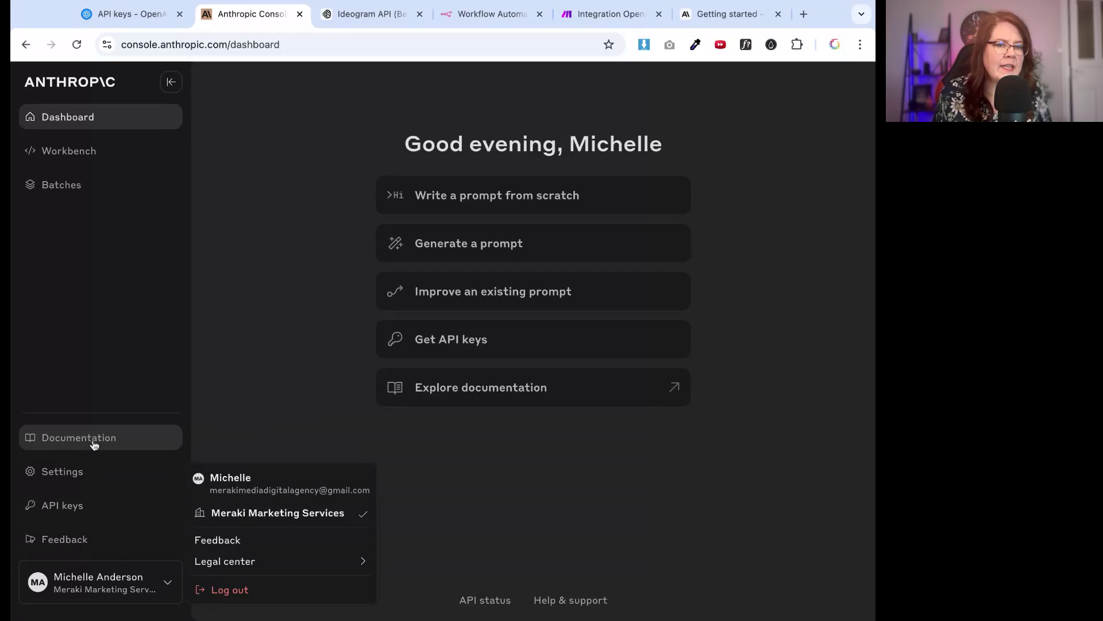
{"action": "left_click", "coordinate": [84, 473]}
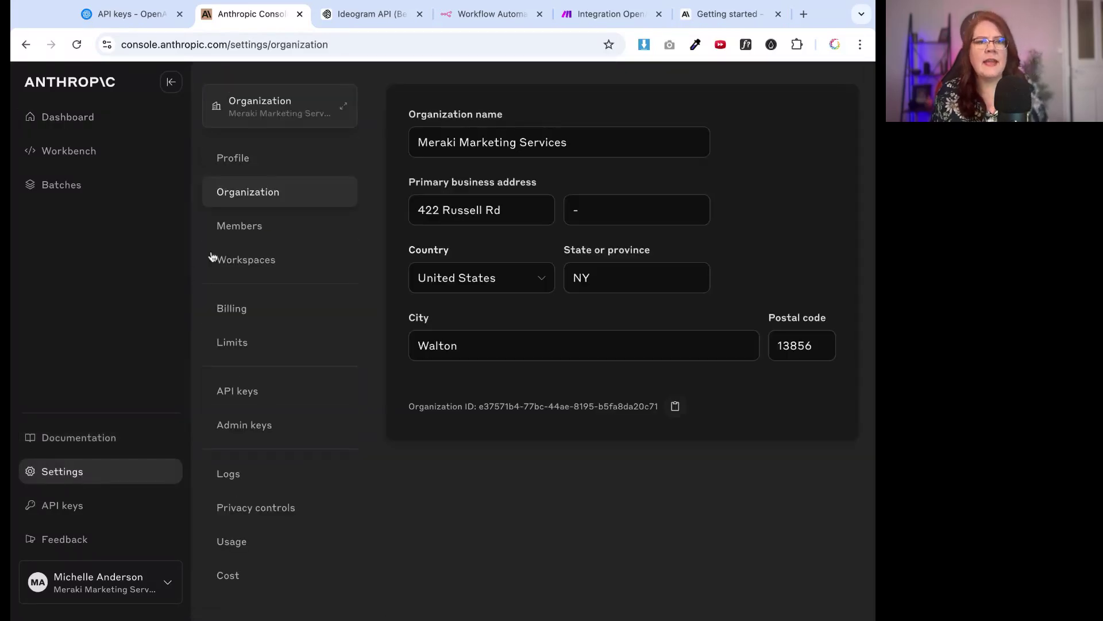
{"action": "left_click", "coordinate": [225, 313]}
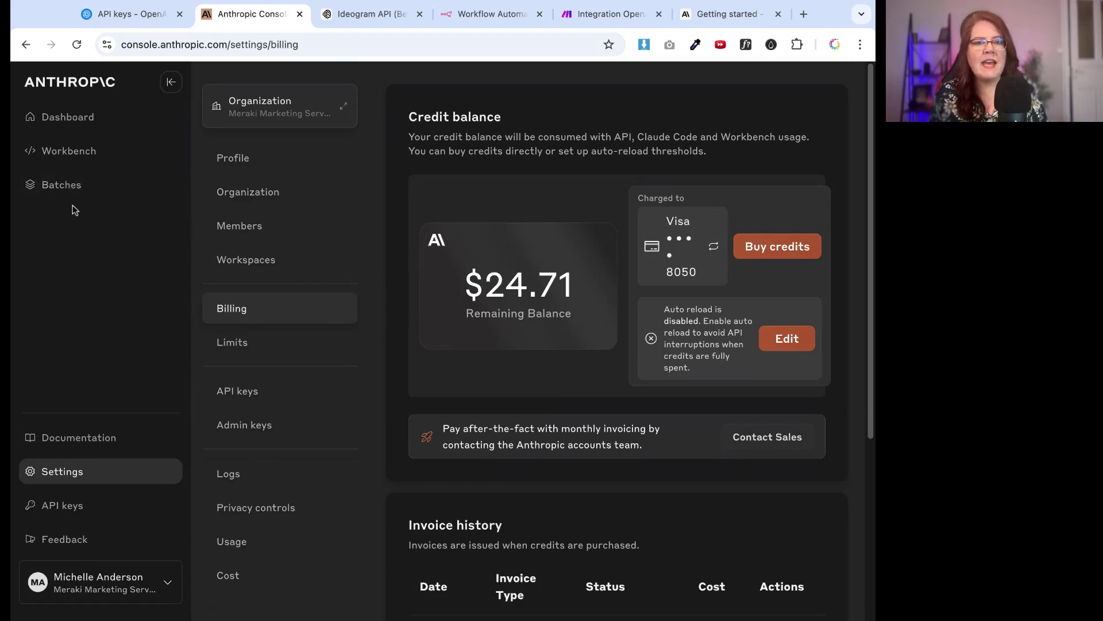
{"action": "left_click", "coordinate": [54, 507]}
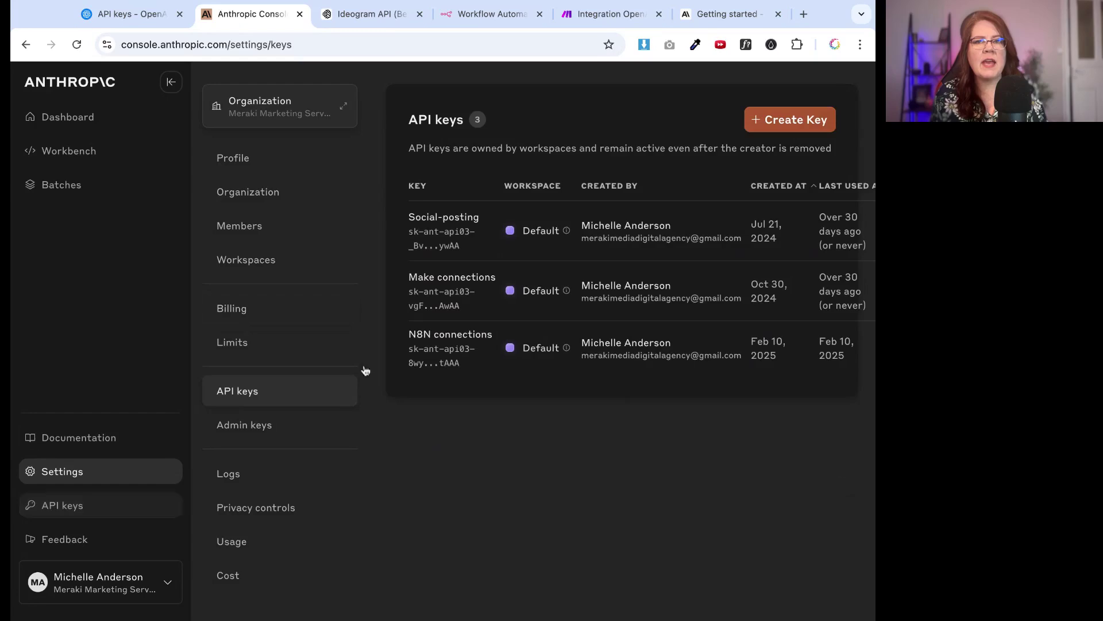
Create an Anthropic API key named 'test', copy it, and return to n8n
{"action": "left_click", "coordinate": [767, 130]}
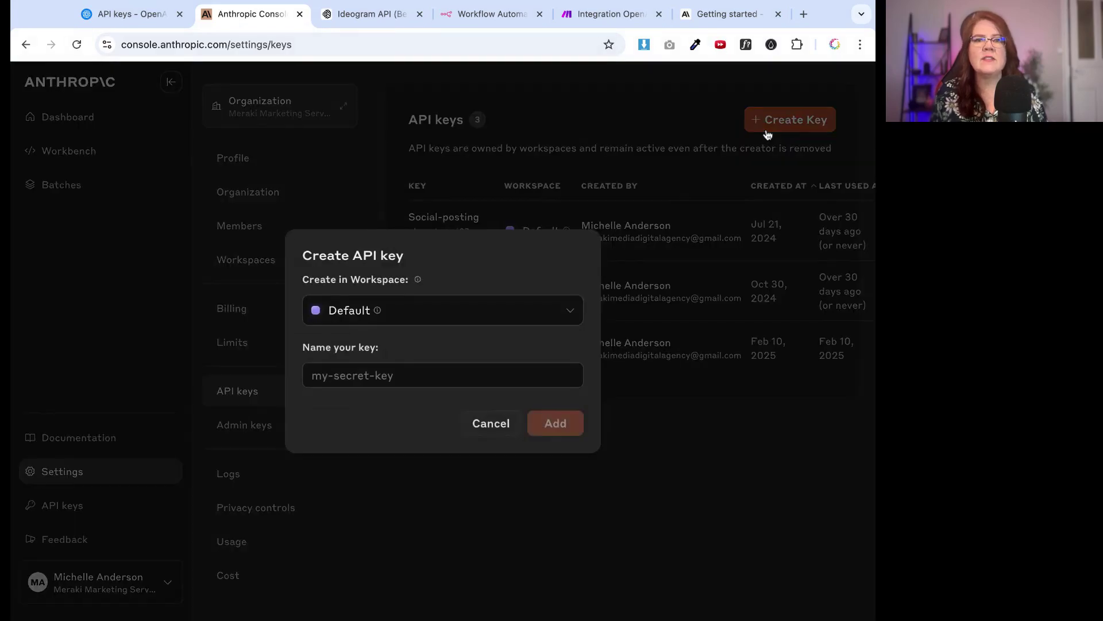
{"action": "left_click", "coordinate": [349, 365]}
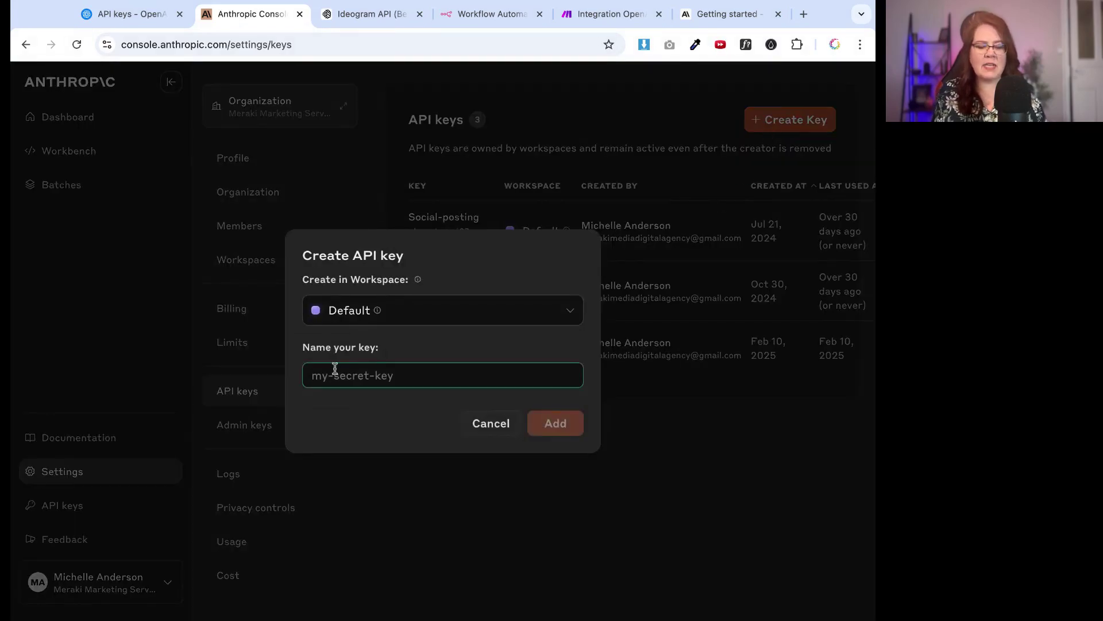
{"action": "type", "text": "test"}
{"action": "left_click", "coordinate": [543, 431]}
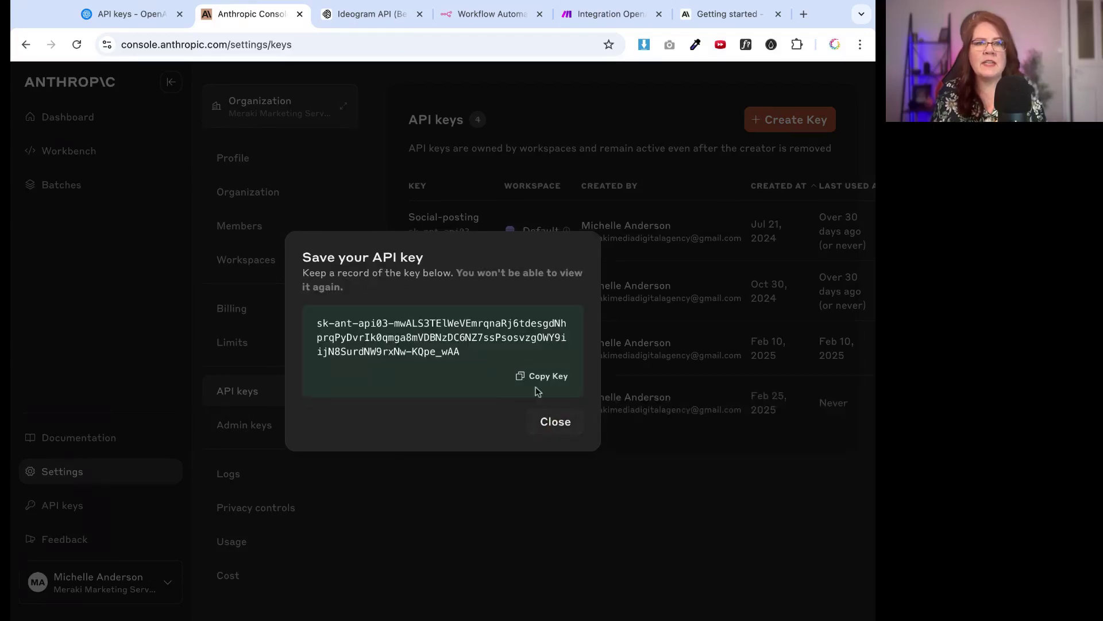
{"action": "left_click", "coordinate": [553, 376]}
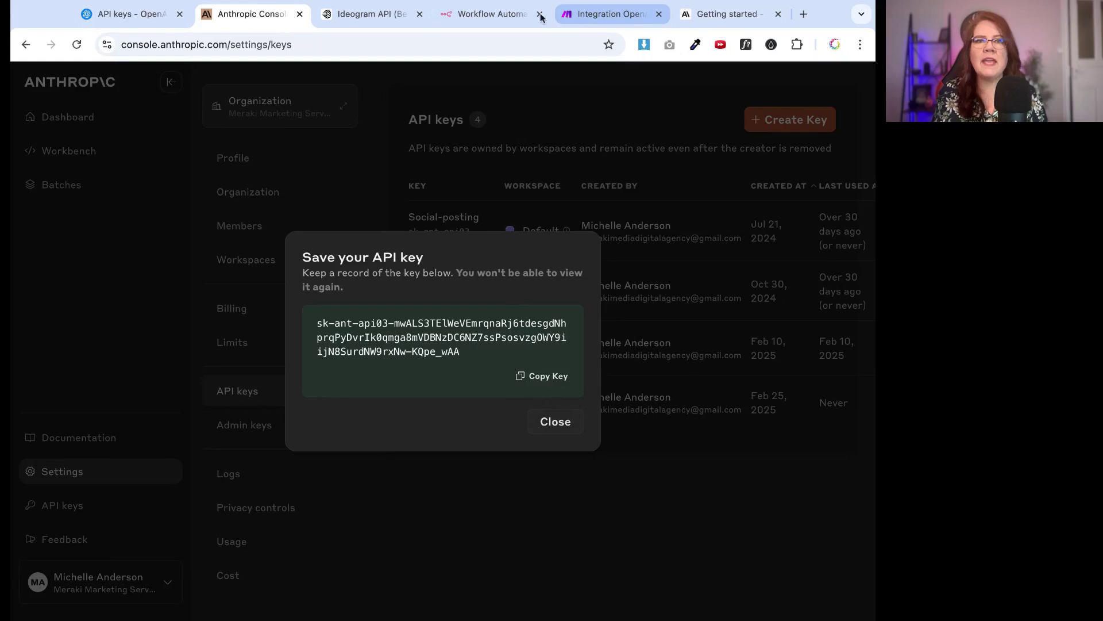
{"action": "left_click", "coordinate": [491, 16]}
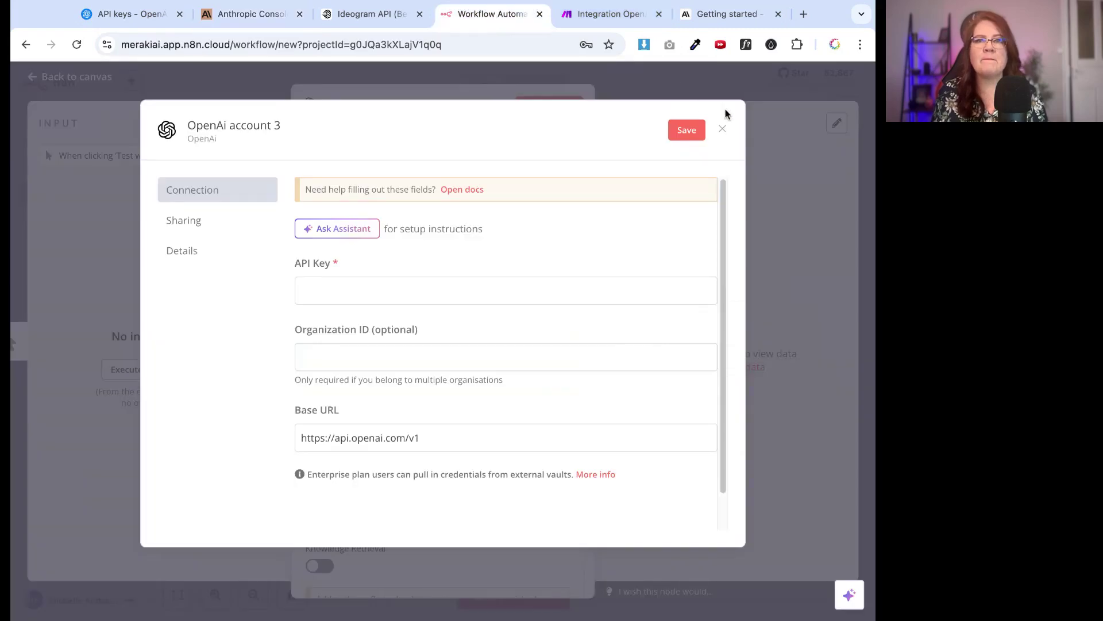
Close the OpenAI credential form and add an Anthropic Chat Model node, searching 'clau'
{"action": "left_click", "coordinate": [722, 130]}
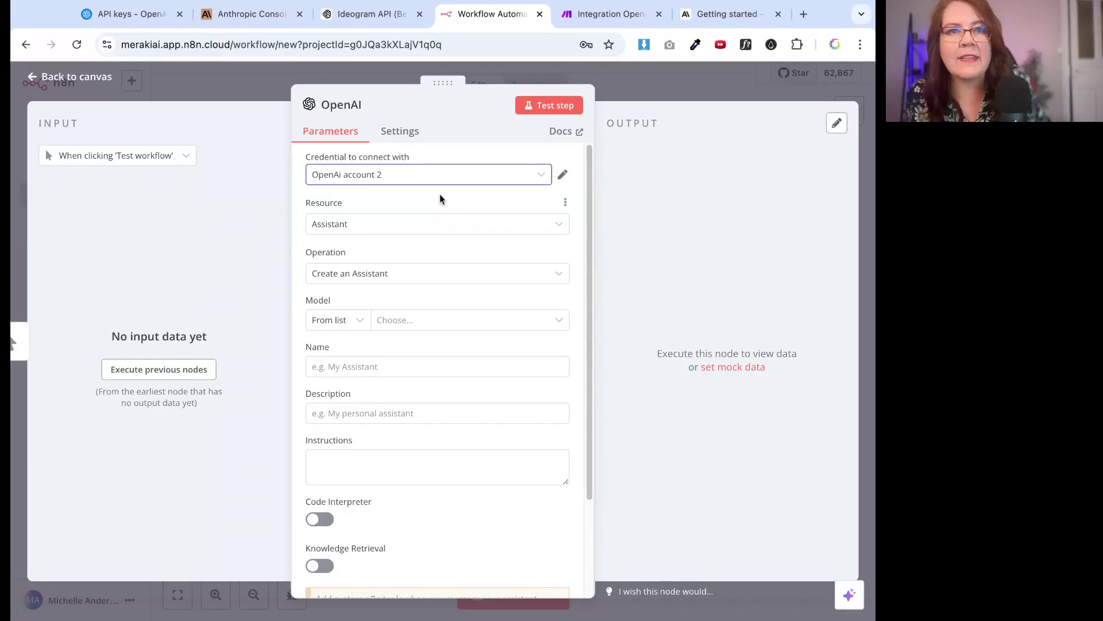
{"action": "left_click", "coordinate": [75, 79]}
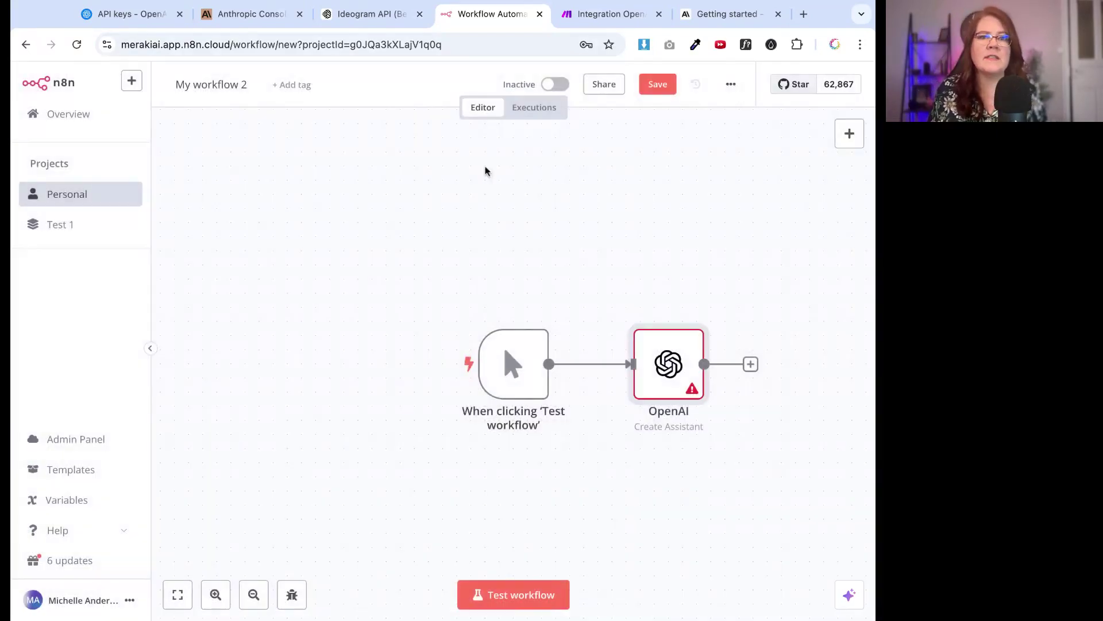
{"action": "left_click", "coordinate": [751, 365]}
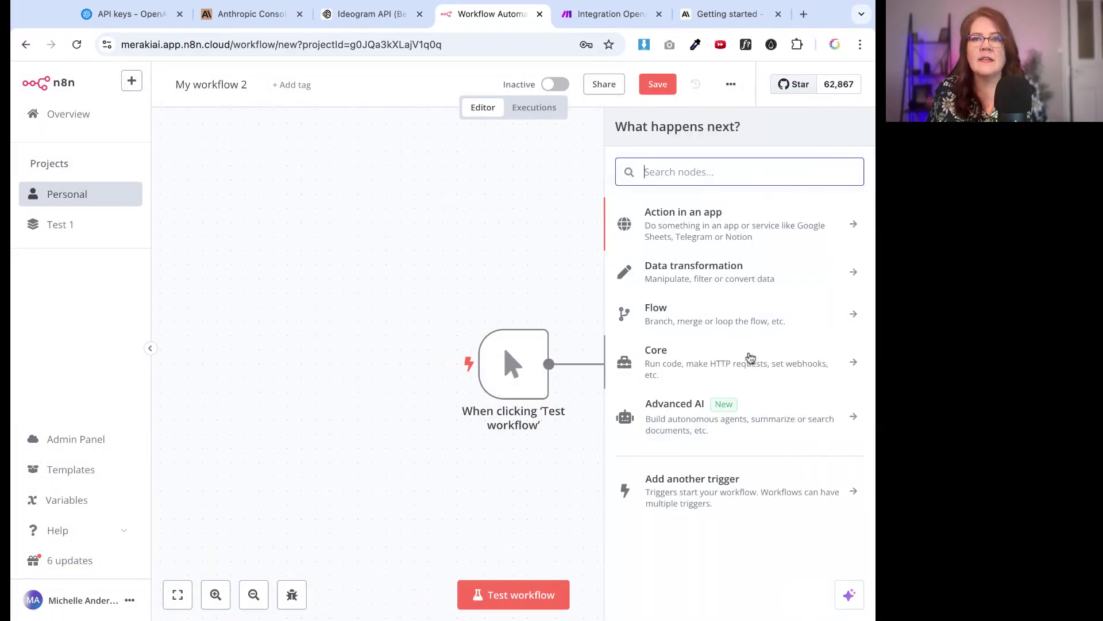
{"action": "type", "text": "clau"}
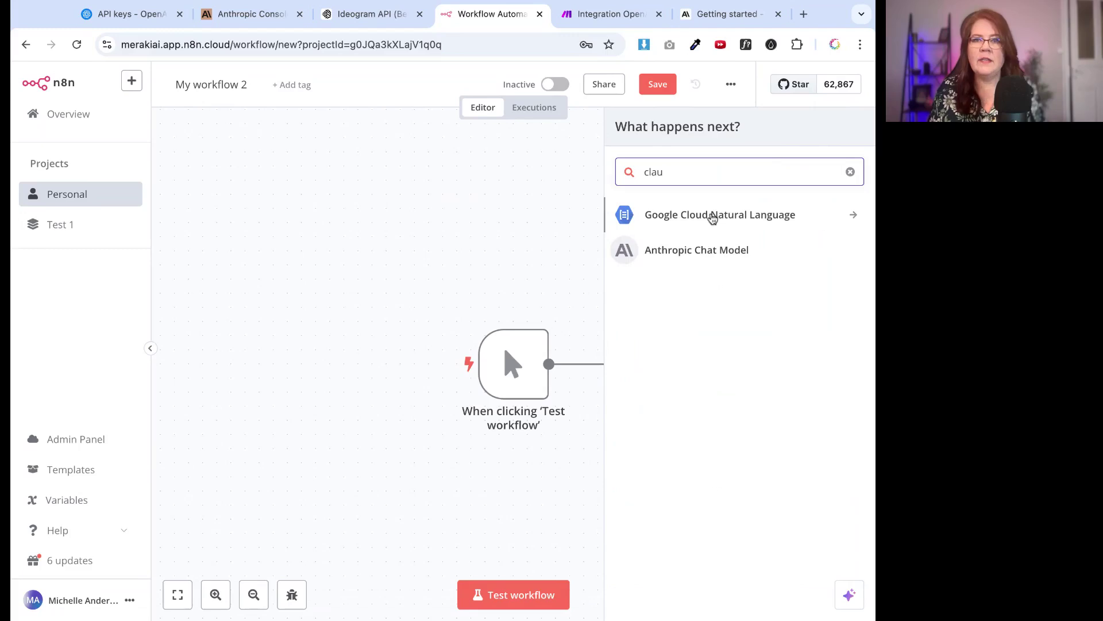
{"action": "left_click", "coordinate": [684, 251]}
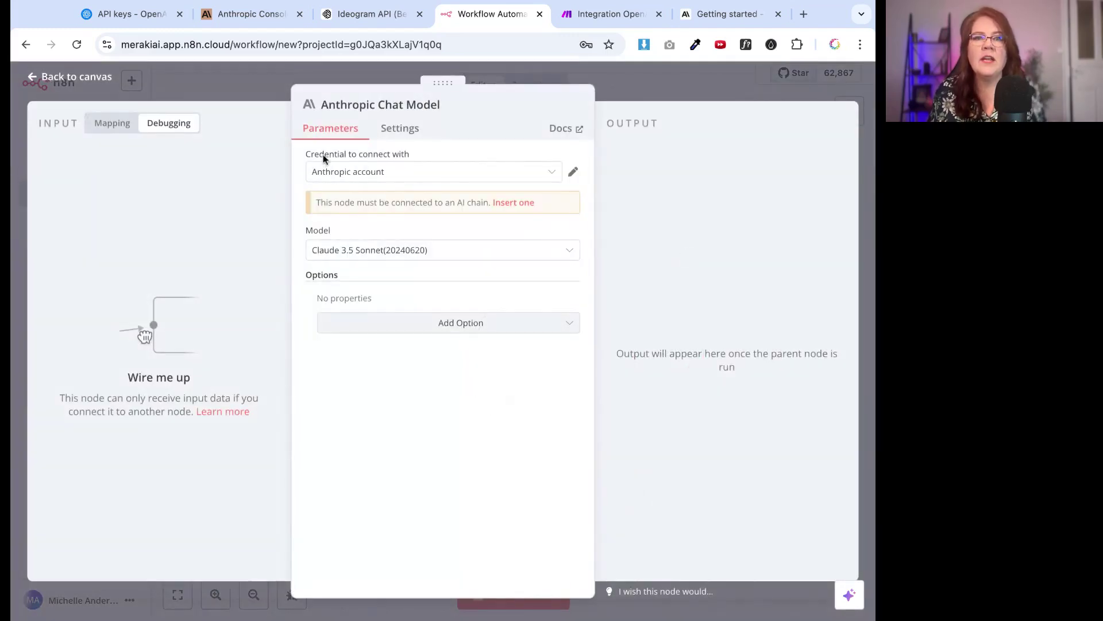
Start a new Anthropic credential for the node, then close the empty form
{"action": "left_click", "coordinate": [553, 172]}
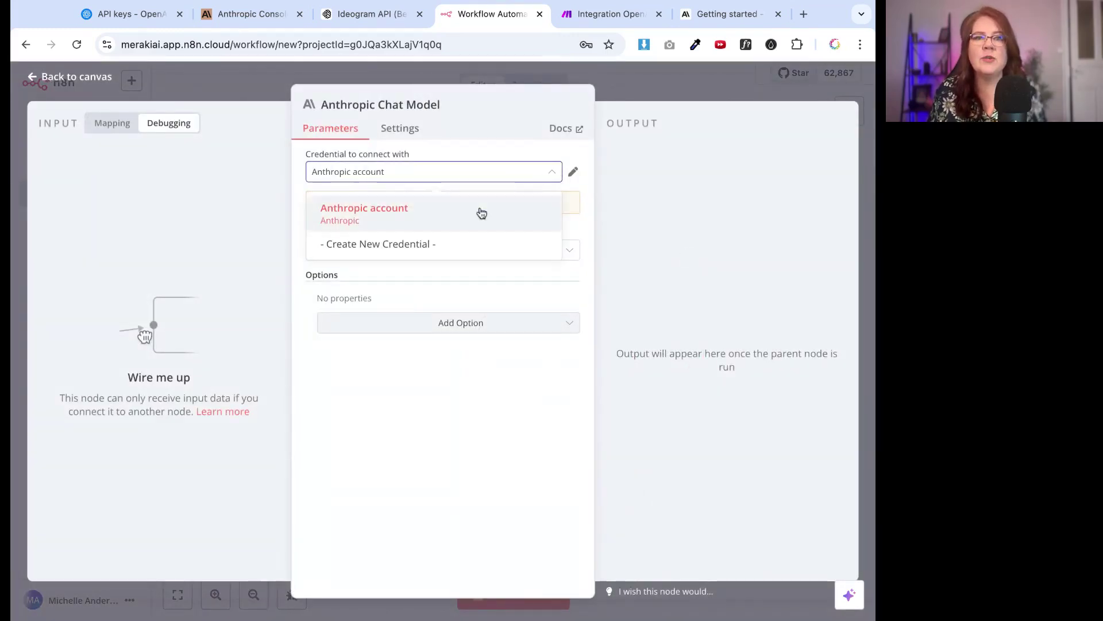
{"action": "left_click", "coordinate": [413, 251]}
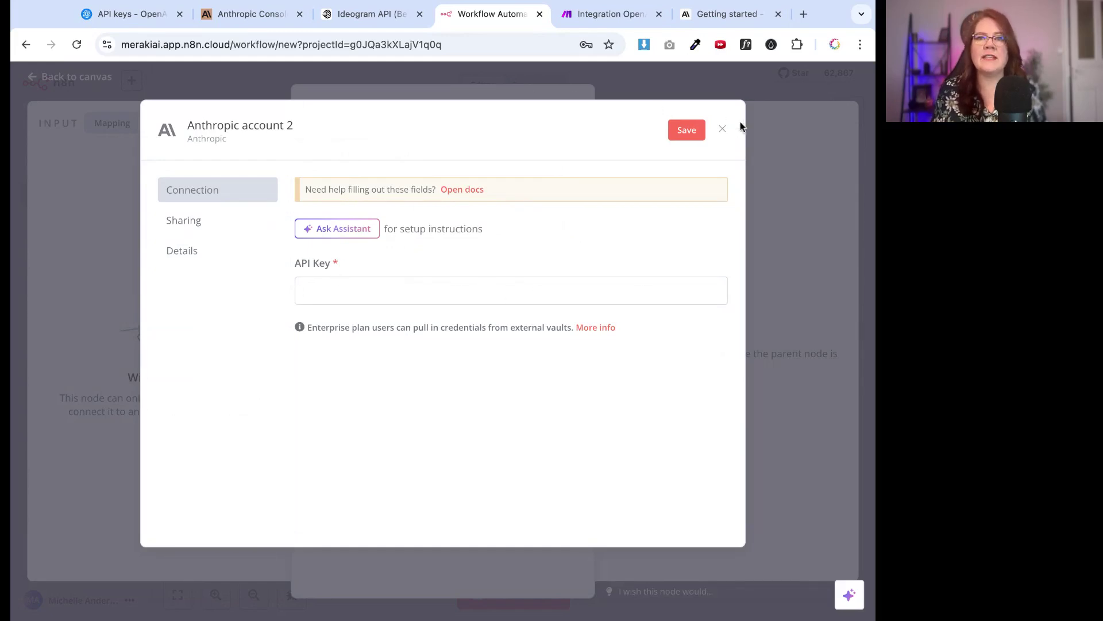
{"action": "left_click", "coordinate": [724, 130]}
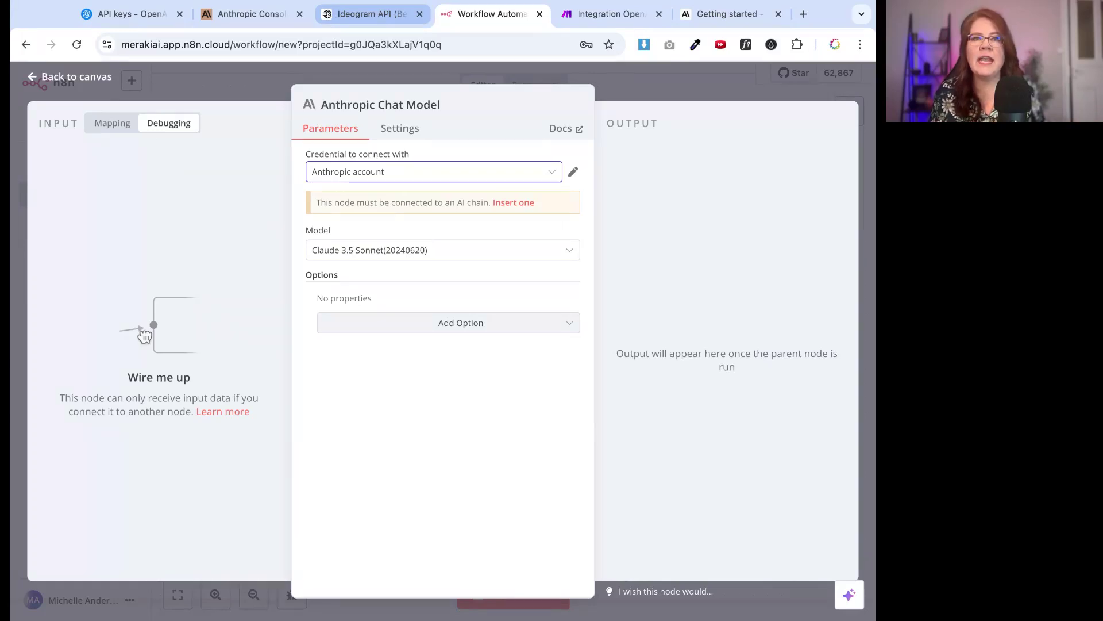
Generate a new Ideogram API key and dismiss the 'API key created' notice
{"action": "left_click", "coordinate": [351, 14]}
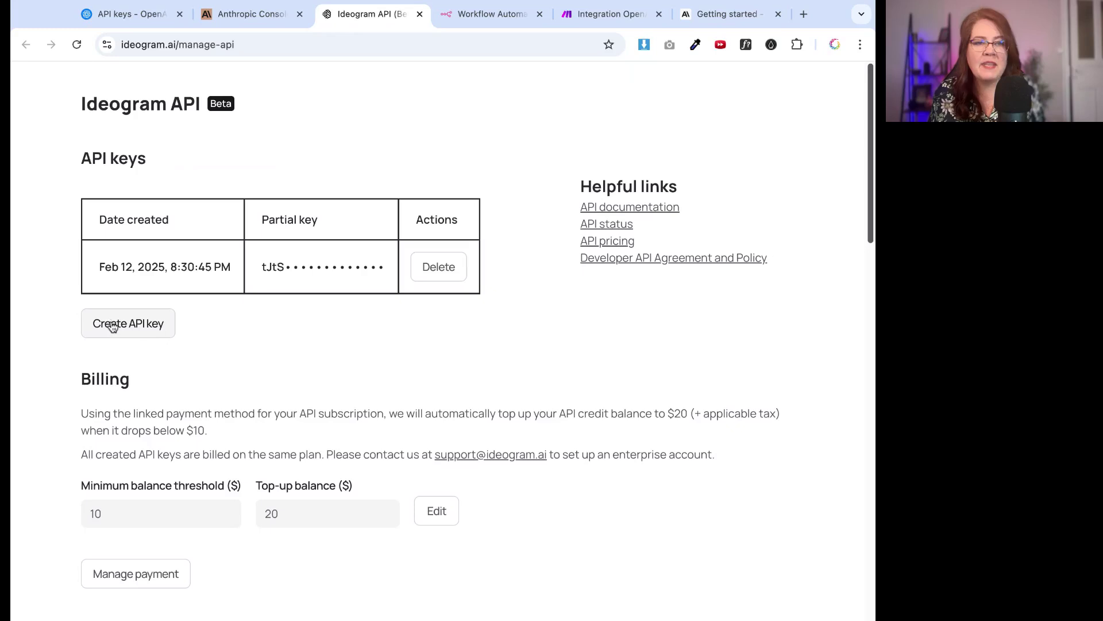
{"action": "left_click", "coordinate": [113, 325]}
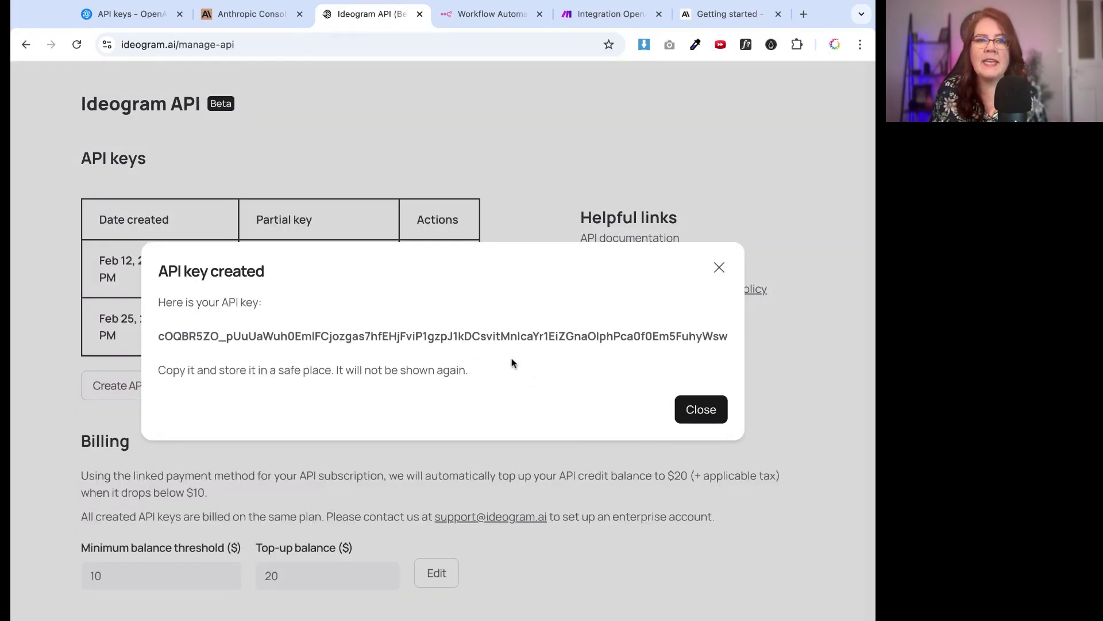
{"action": "left_click", "coordinate": [719, 268]}
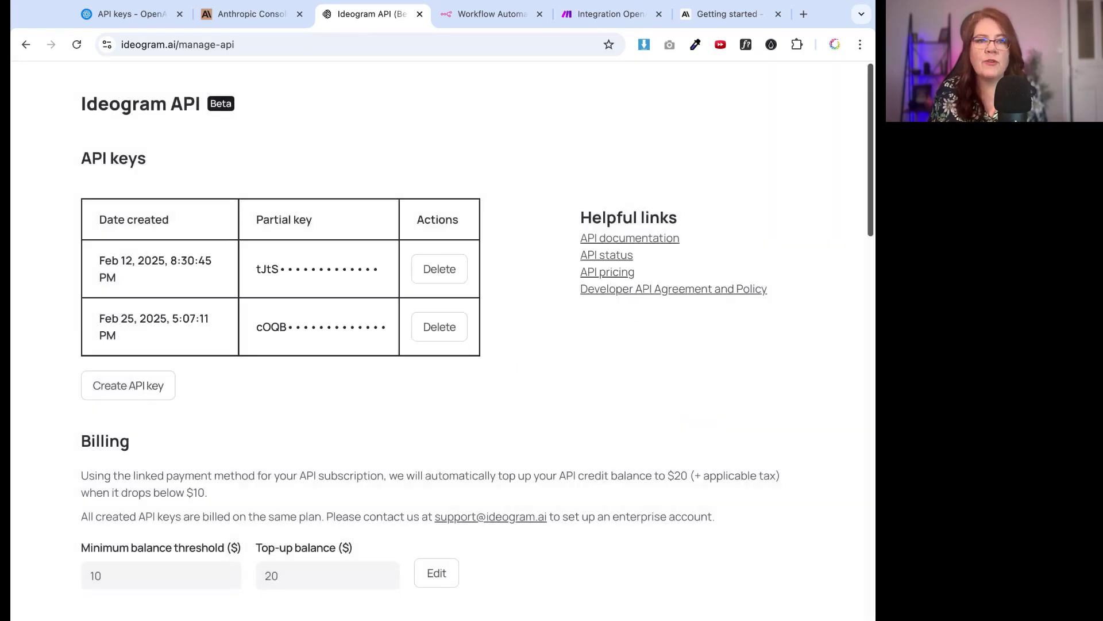